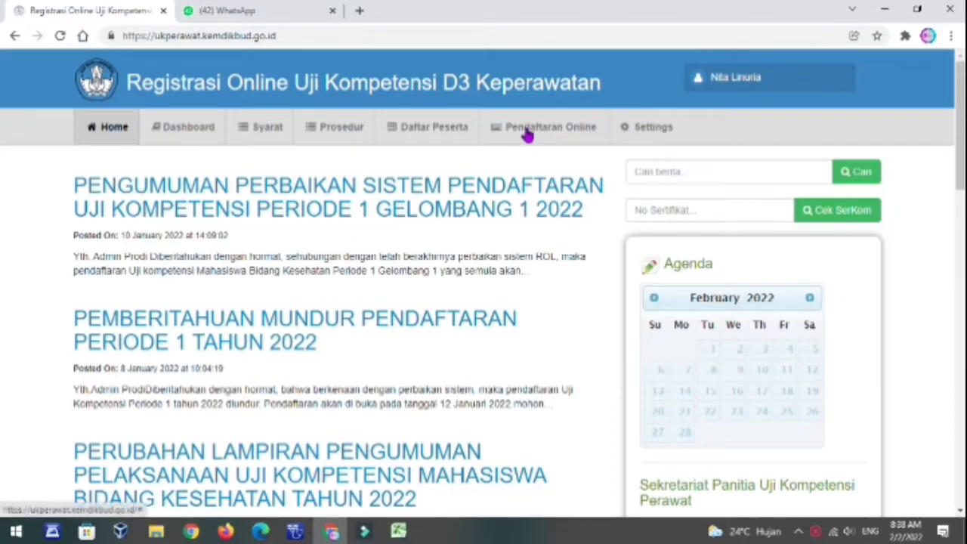
Open the Registrasi Online page and save a maximum registration quota (Kuota Pendaftaran) of 10.
{"action": "left_click", "coordinate": [524, 131]}
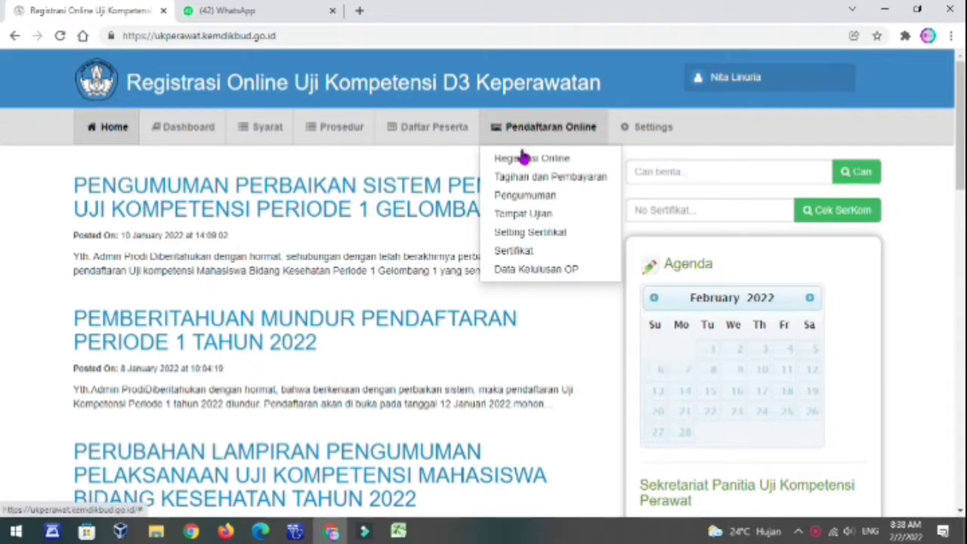
{"action": "left_click", "coordinate": [518, 162]}
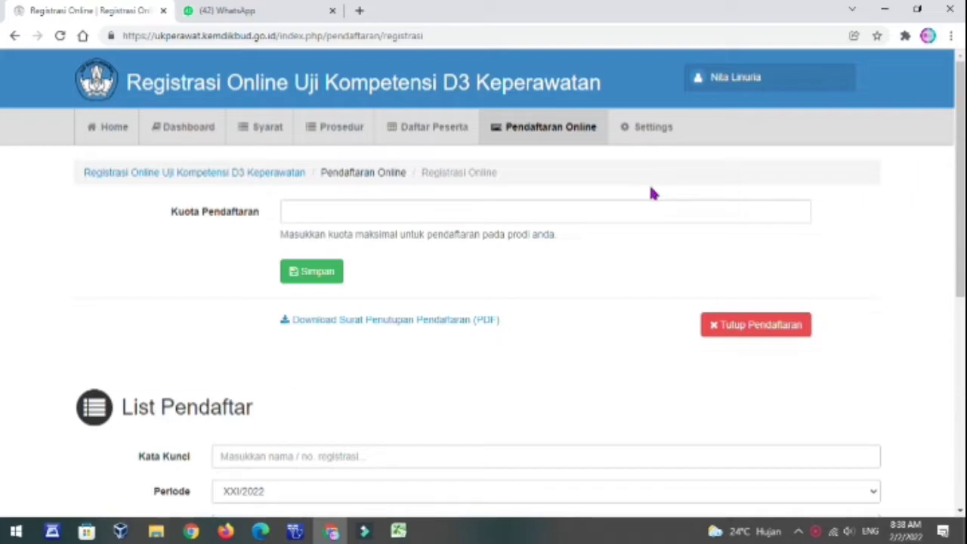
{"action": "scroll", "coordinate": [174, 249], "scroll_direction": "down", "scroll_amount": 1}
{"action": "scroll", "coordinate": [183, 261], "scroll_direction": "up", "scroll_amount": 1}
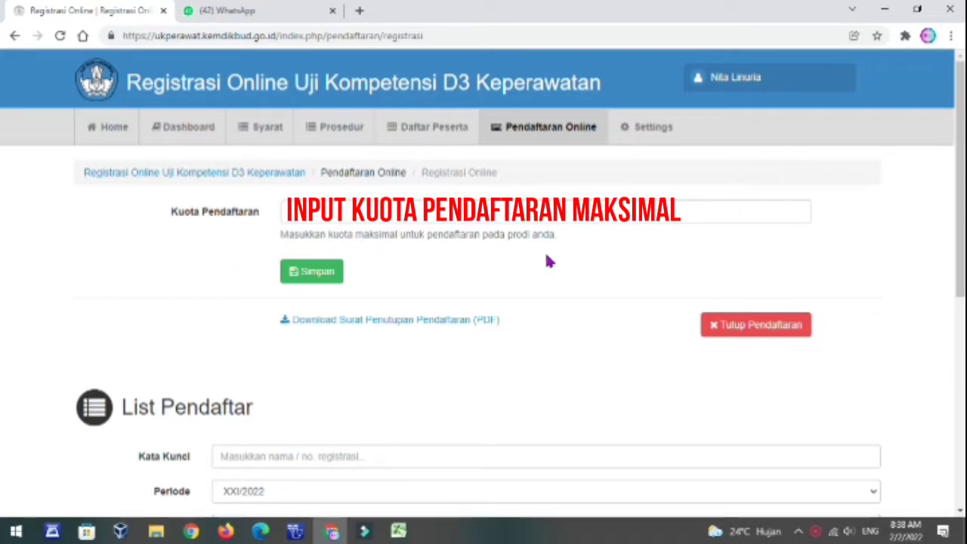
{"action": "left_click", "coordinate": [323, 213]}
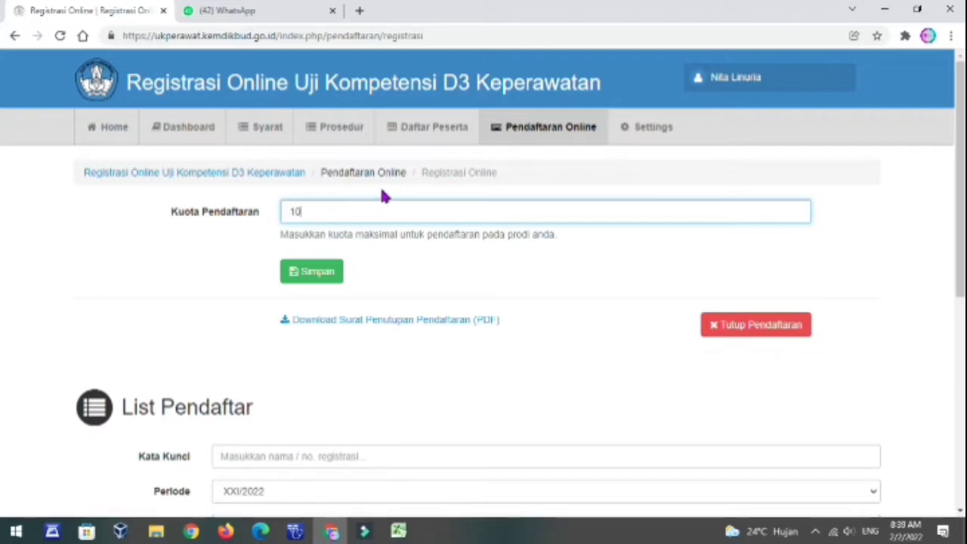
{"action": "scroll", "coordinate": [420, 257], "scroll_direction": "down", "scroll_amount": 1}
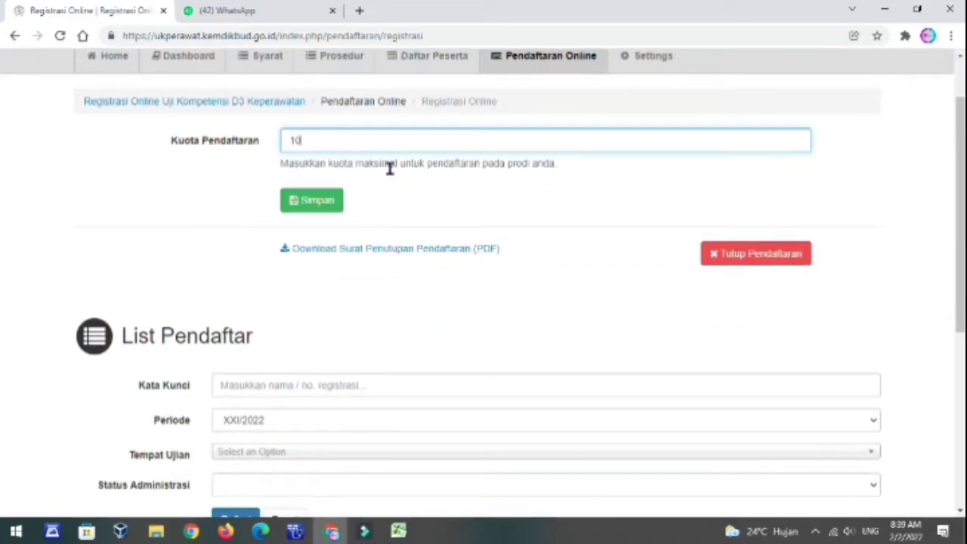
{"action": "left_click", "coordinate": [313, 199]}
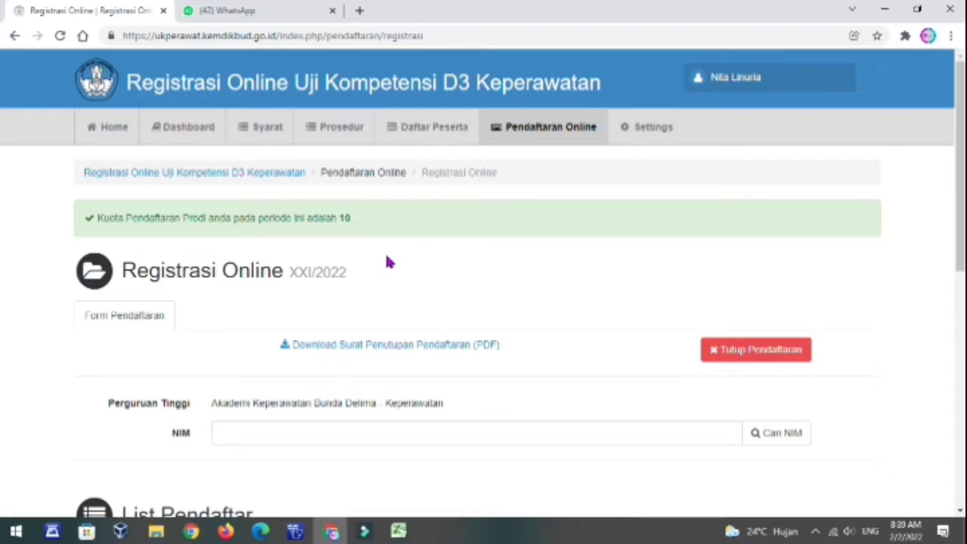
Look over the Registrasi Online form and the List Pendaftar filters for period XXI/2022.
{"action": "scroll", "coordinate": [387, 260], "scroll_direction": "down", "scroll_amount": 1}
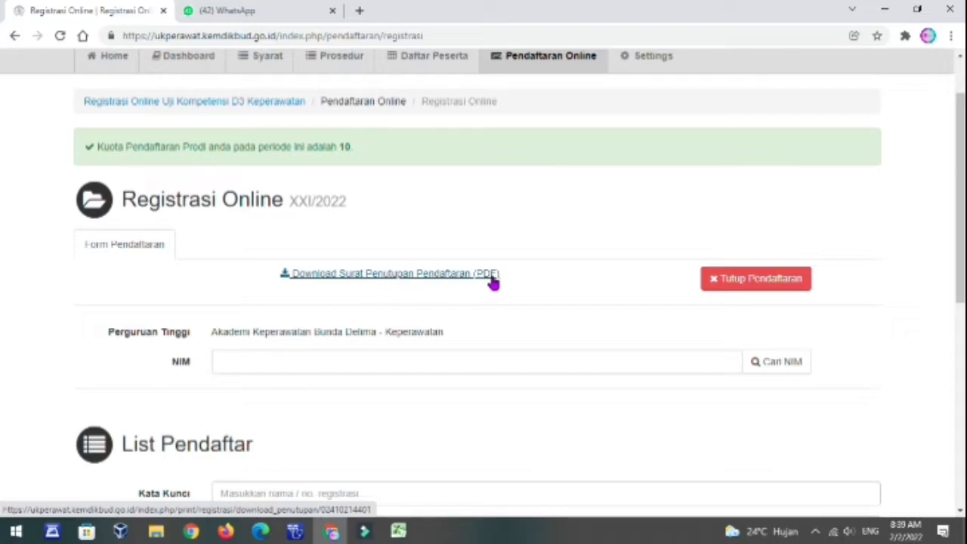
{"action": "scroll", "coordinate": [438, 242], "scroll_direction": "down", "scroll_amount": 1}
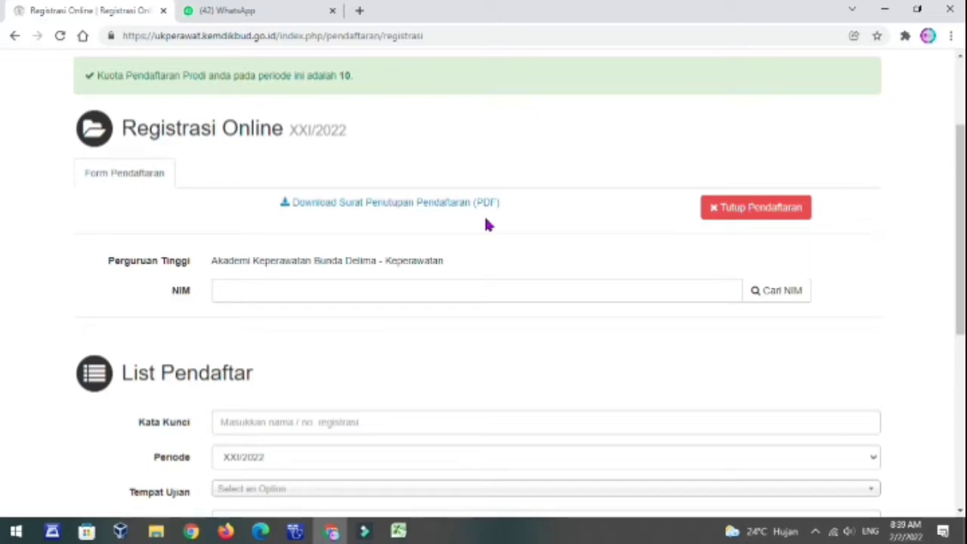
{"action": "scroll", "coordinate": [484, 227], "scroll_direction": "down", "scroll_amount": 1}
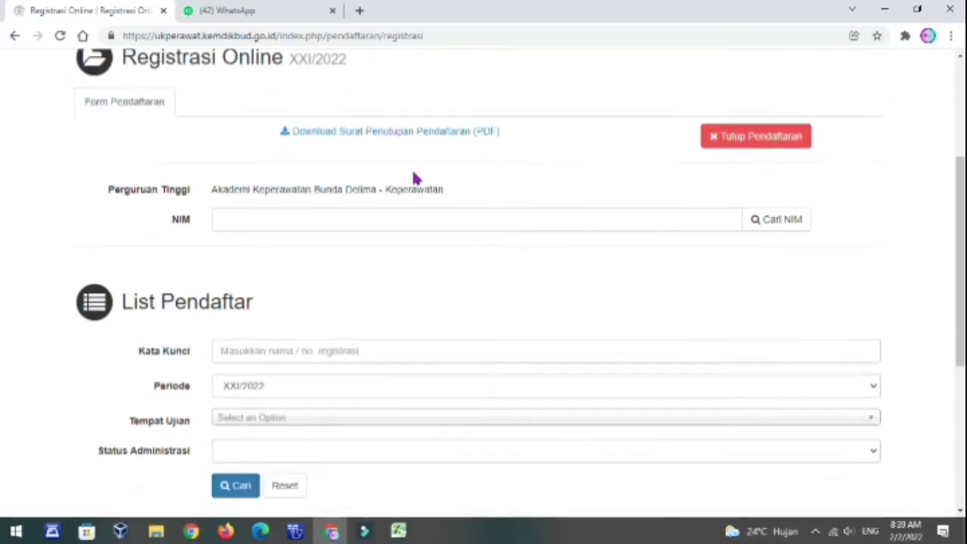
{"action": "scroll", "coordinate": [384, 117], "scroll_direction": "down", "scroll_amount": 1}
{"action": "scroll", "coordinate": [388, 126], "scroll_direction": "up", "scroll_amount": 2}
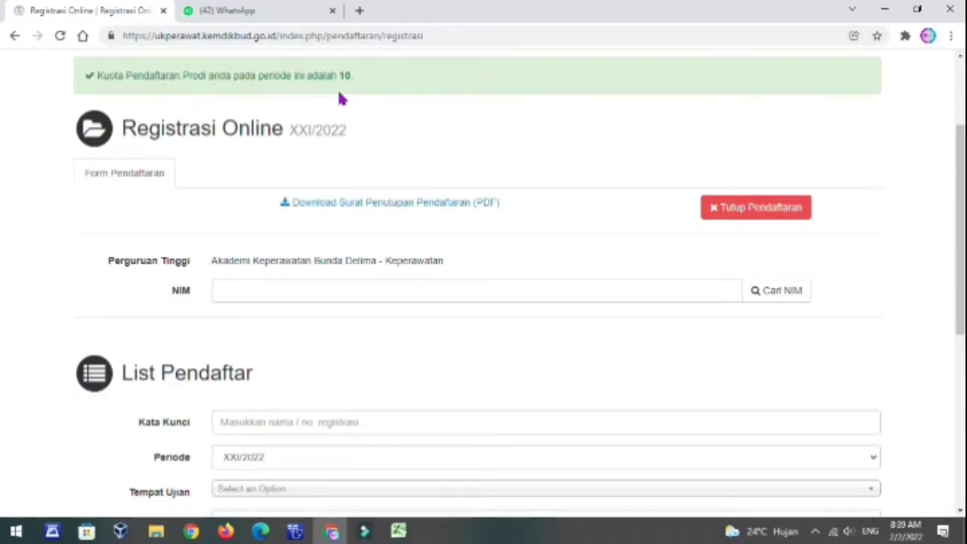
{"action": "scroll", "coordinate": [201, 108], "scroll_direction": "up", "scroll_amount": 1}
{"action": "scroll", "coordinate": [334, 166], "scroll_direction": "down", "scroll_amount": 3}
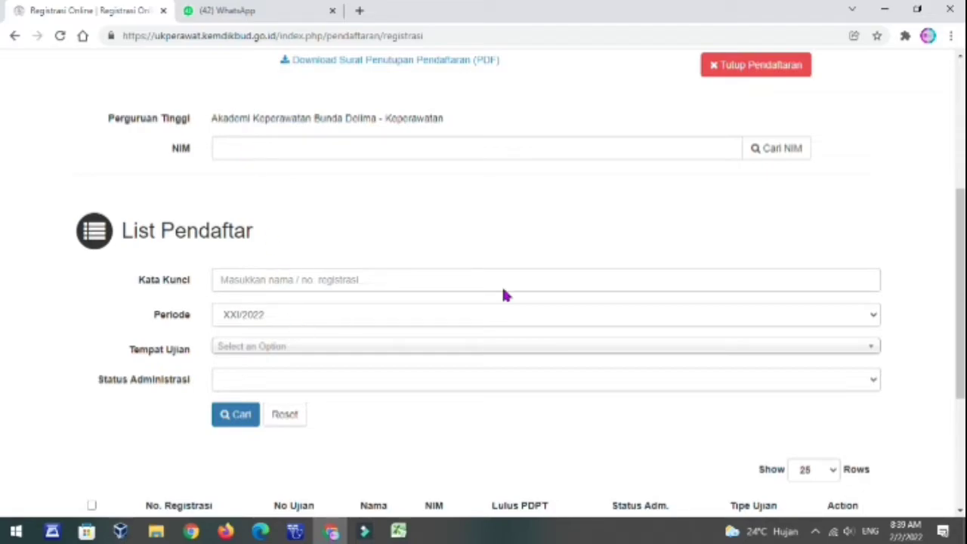
Copy the first student's NIM from the Excel response sheet into the form's NIM field and look up the student's record.
{"action": "left_click", "coordinate": [406, 535]}
{"action": "left_click", "coordinate": [198, 219]}
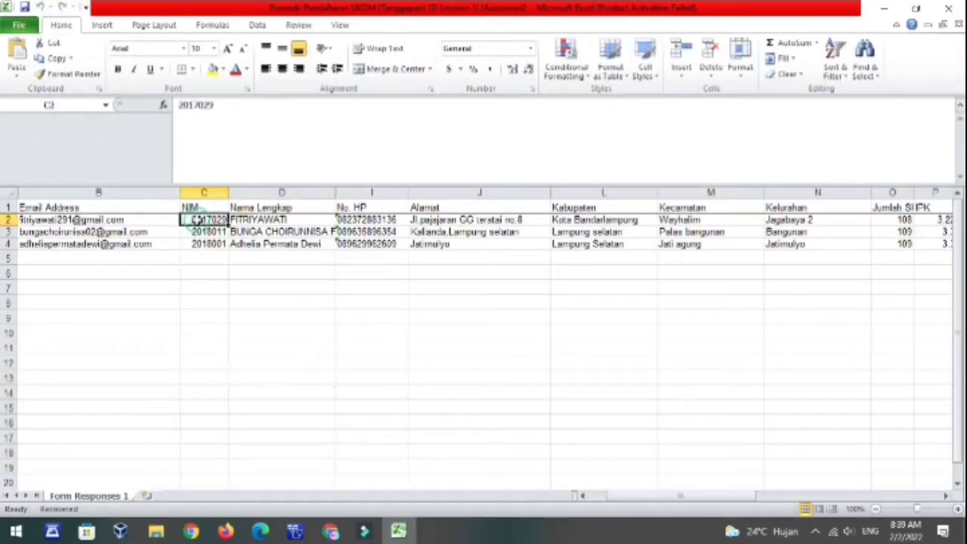
{"action": "double_click", "coordinate": [219, 105]}
{"action": "right_click", "coordinate": [204, 106]}
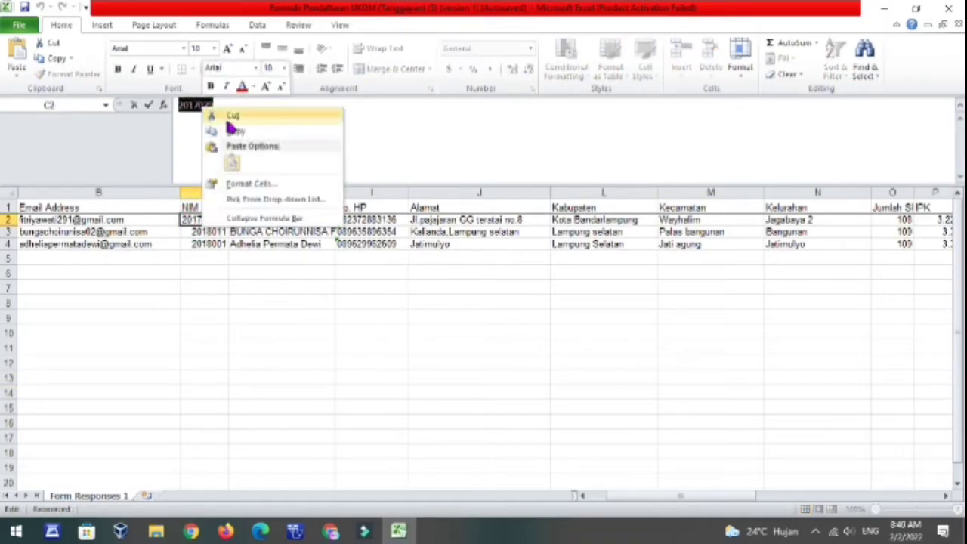
{"action": "left_click", "coordinate": [236, 131]}
{"action": "left_click", "coordinate": [331, 531]}
{"action": "left_click", "coordinate": [267, 148]}
{"action": "key", "text": "ctrl+v"}
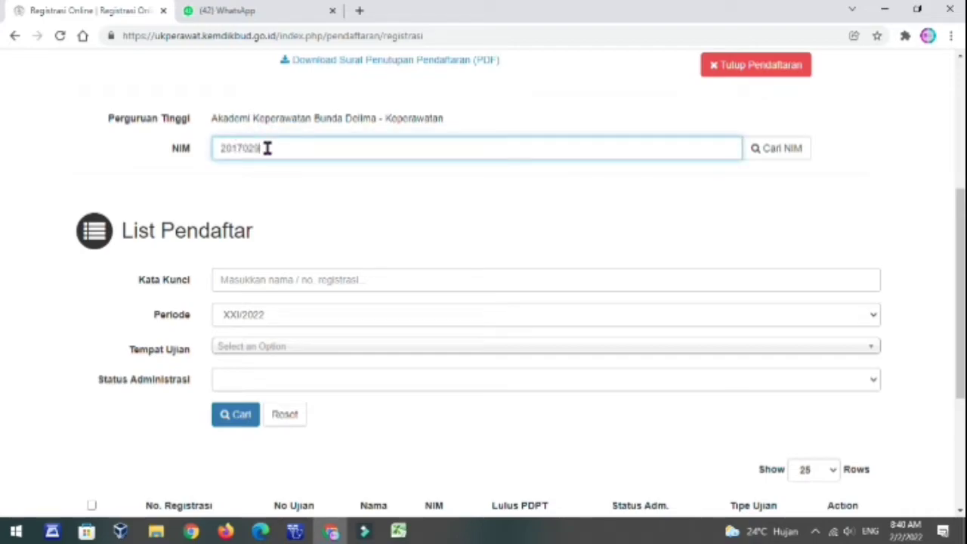
{"action": "left_click", "coordinate": [776, 157]}
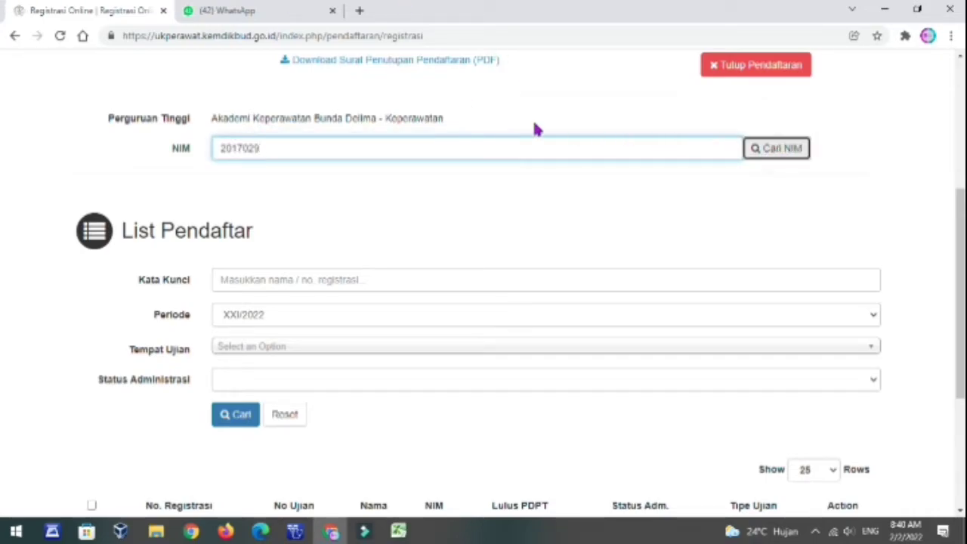
Review the retrieved student data, from the NIM and personal details to the study period.
{"action": "scroll", "coordinate": [293, 174], "scroll_direction": "down", "scroll_amount": 1}
{"action": "scroll", "coordinate": [292, 173], "scroll_direction": "up", "scroll_amount": 1}
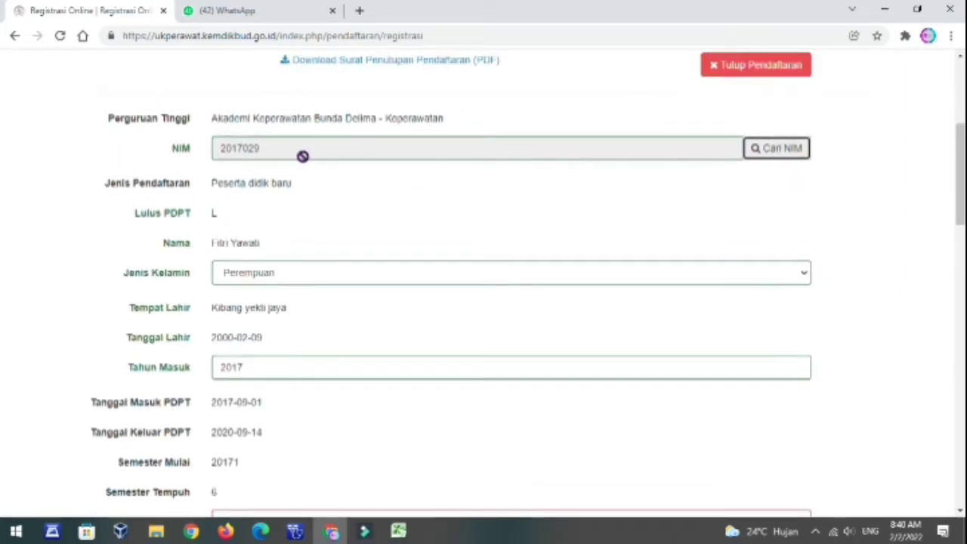
{"action": "scroll", "coordinate": [302, 166], "scroll_direction": "down", "scroll_amount": 1}
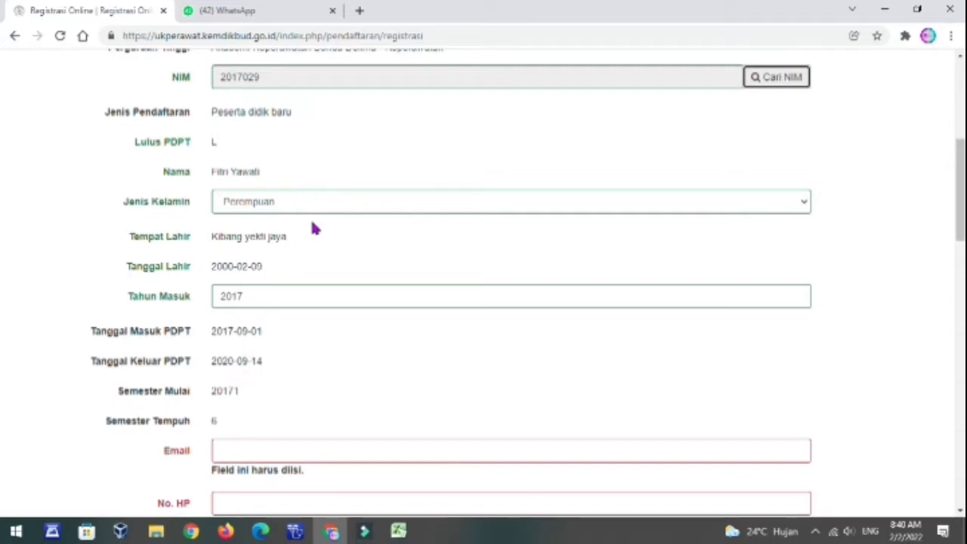
{"action": "scroll", "coordinate": [300, 211], "scroll_direction": "up", "scroll_amount": 2}
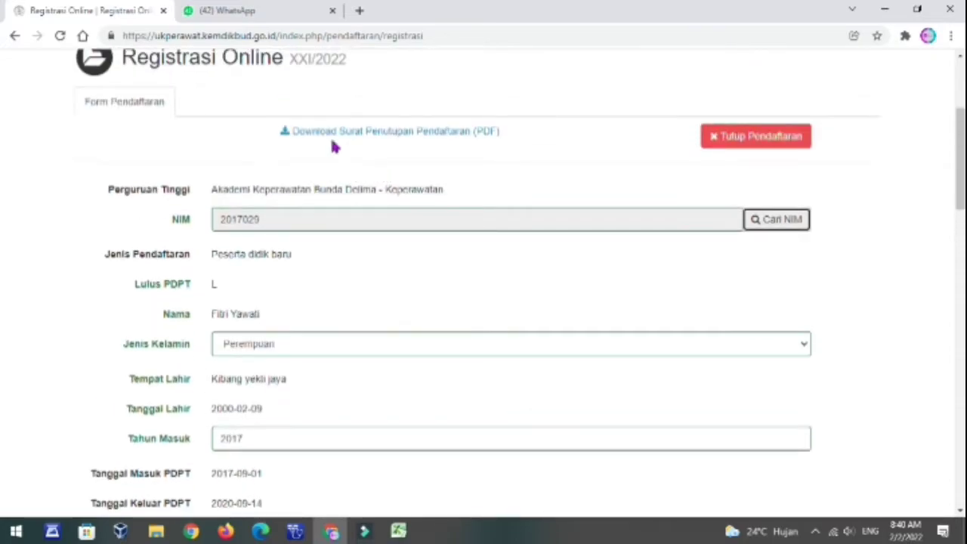
{"action": "scroll", "coordinate": [201, 171], "scroll_direction": "up", "scroll_amount": 1}
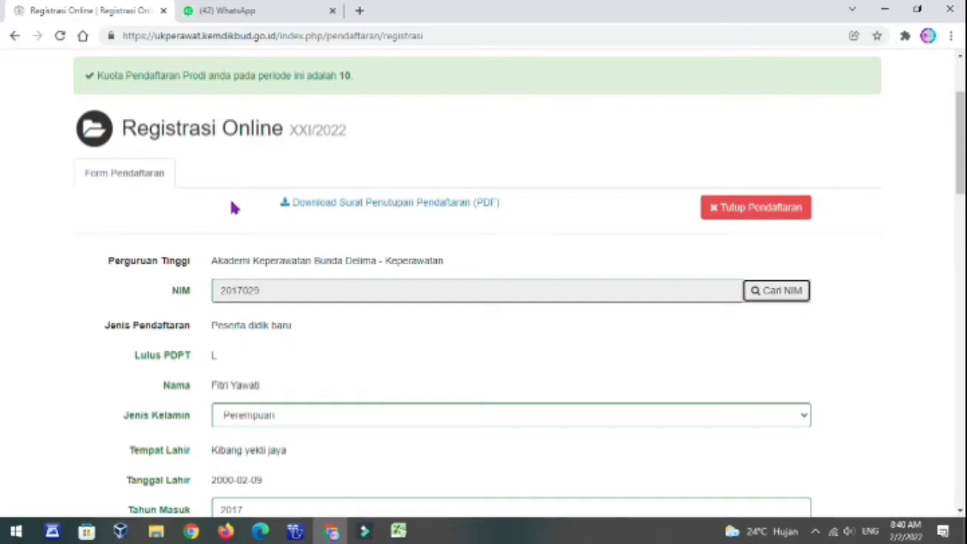
Copy the first student's e-mail address from the Excel sheet into the registration form's Email field.
{"action": "scroll", "coordinate": [233, 219], "scroll_direction": "down", "scroll_amount": 4}
{"action": "scroll", "coordinate": [238, 223], "scroll_direction": "down", "scroll_amount": 2}
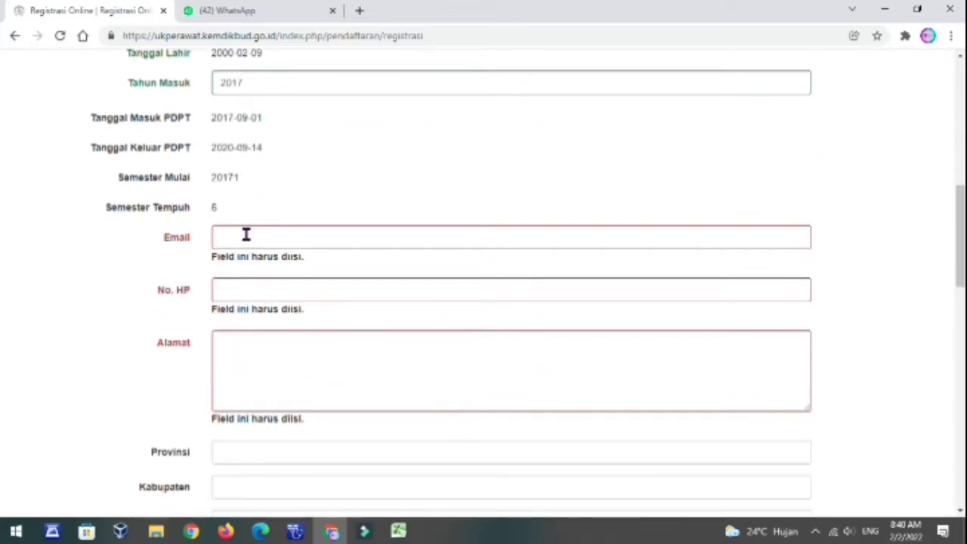
{"action": "left_click", "coordinate": [251, 235]}
{"action": "scroll", "coordinate": [283, 227], "scroll_direction": "down", "scroll_amount": 1}
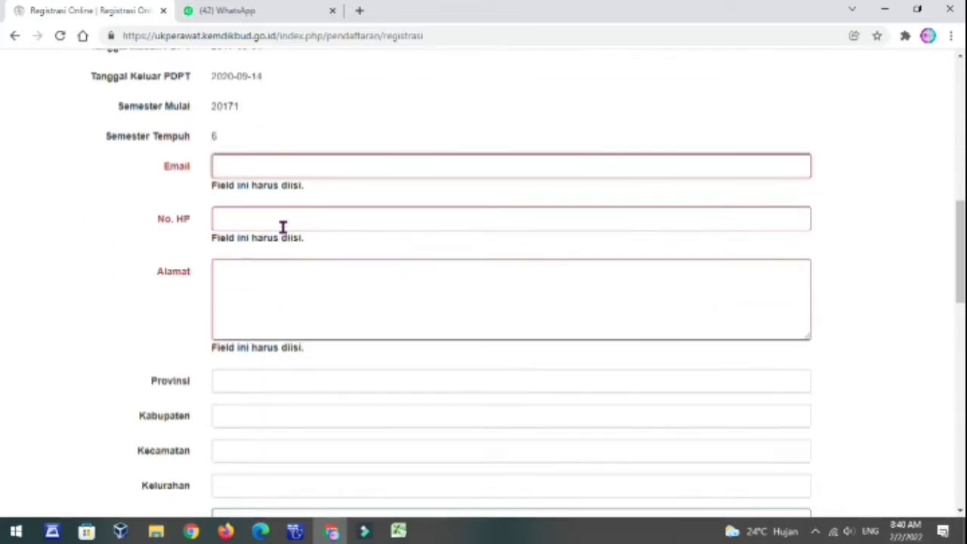
{"action": "left_click", "coordinate": [401, 533]}
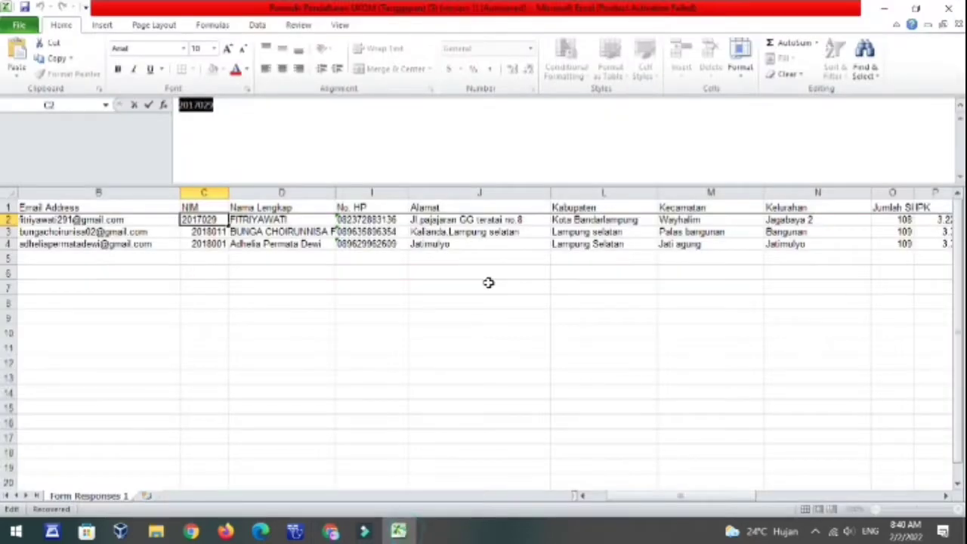
{"action": "left_click", "coordinate": [117, 214]}
{"action": "left_click_drag", "start_coordinate": [298, 106], "coordinate": [182, 106]}
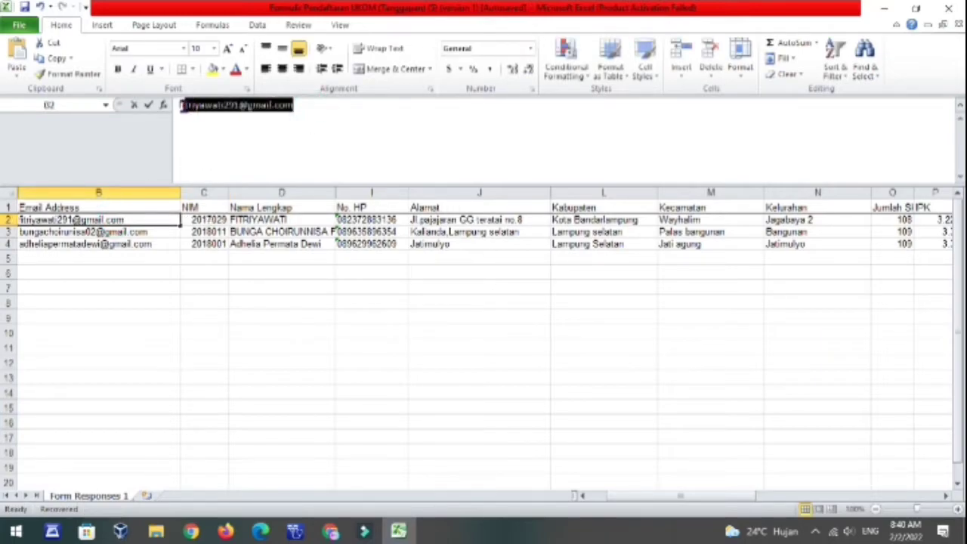
{"action": "right_click", "coordinate": [198, 106]}
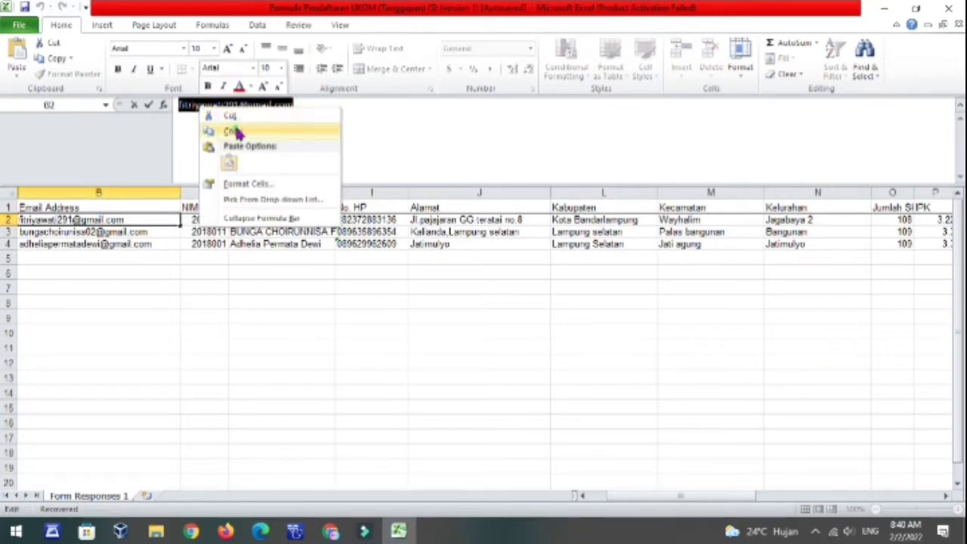
{"action": "left_click", "coordinate": [233, 132]}
{"action": "left_click", "coordinate": [331, 533]}
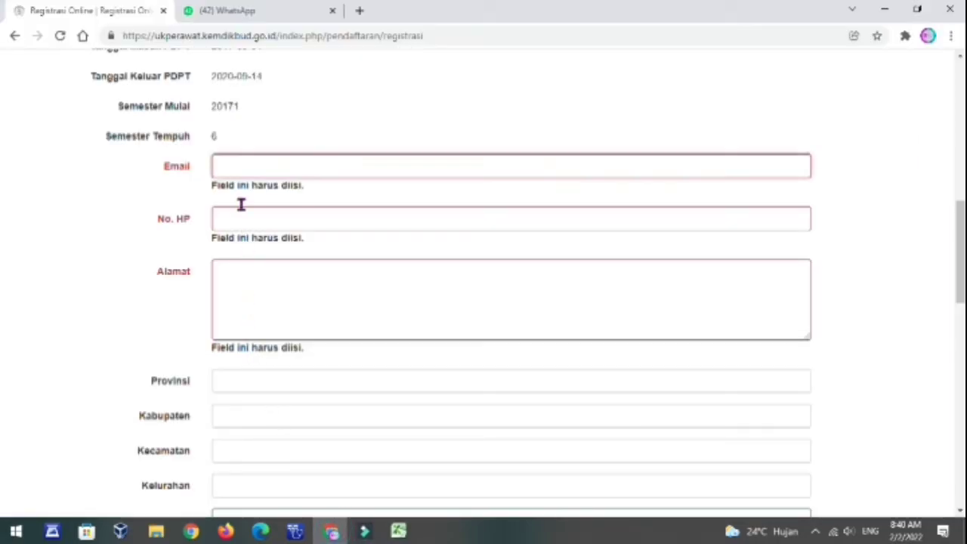
{"action": "right_click", "coordinate": [249, 166]}
{"action": "left_click", "coordinate": [288, 277]}
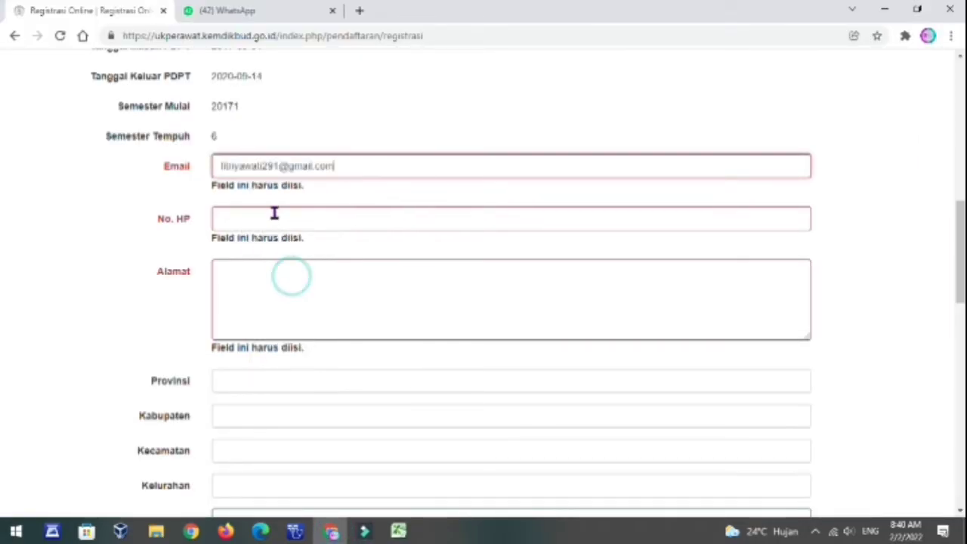
Copy the first student's phone number from the Excel sheet into the registration form's No. HP field.
{"action": "left_click", "coordinate": [269, 218]}
{"action": "left_click", "coordinate": [398, 531]}
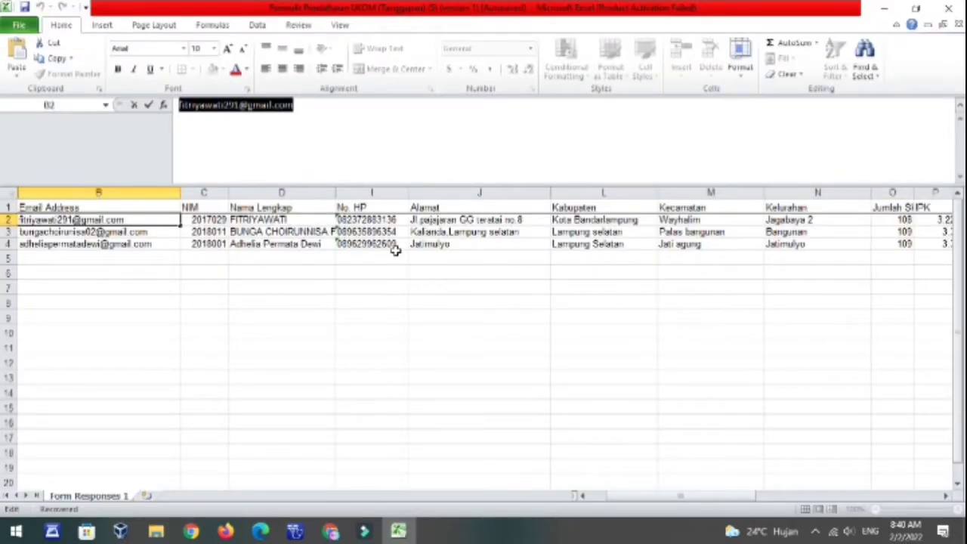
{"action": "left_click", "coordinate": [331, 531]}
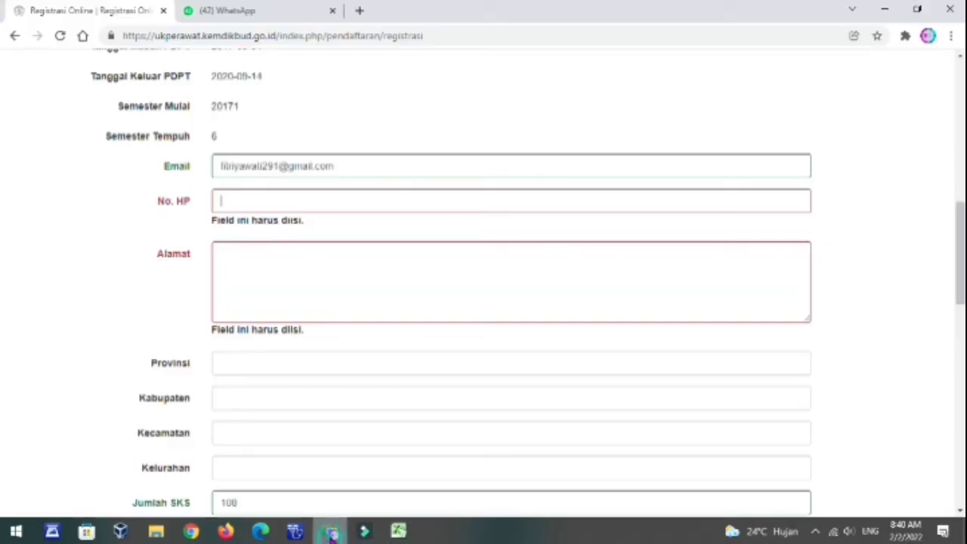
{"action": "left_click", "coordinate": [399, 532]}
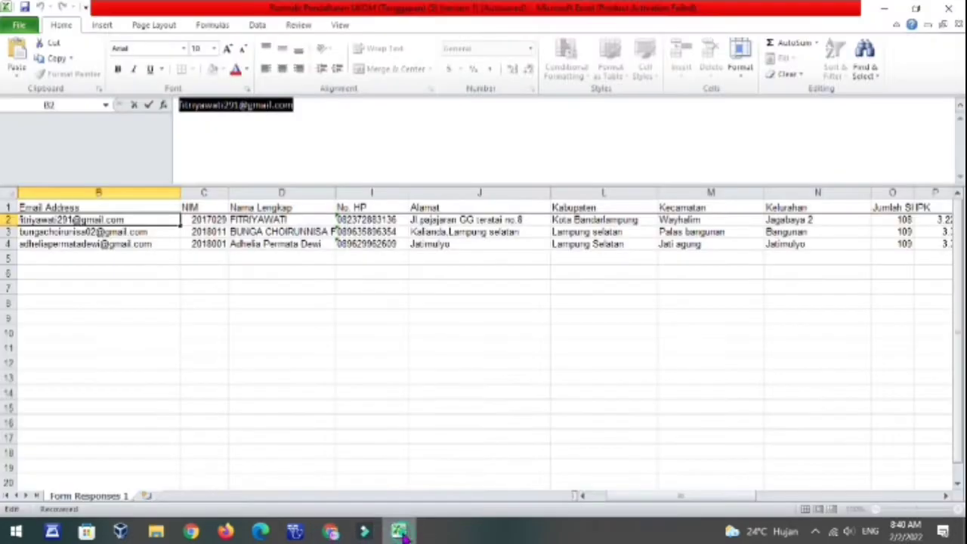
{"action": "left_click", "coordinate": [392, 220]}
{"action": "left_click_drag", "start_coordinate": [255, 108], "coordinate": [180, 106]}
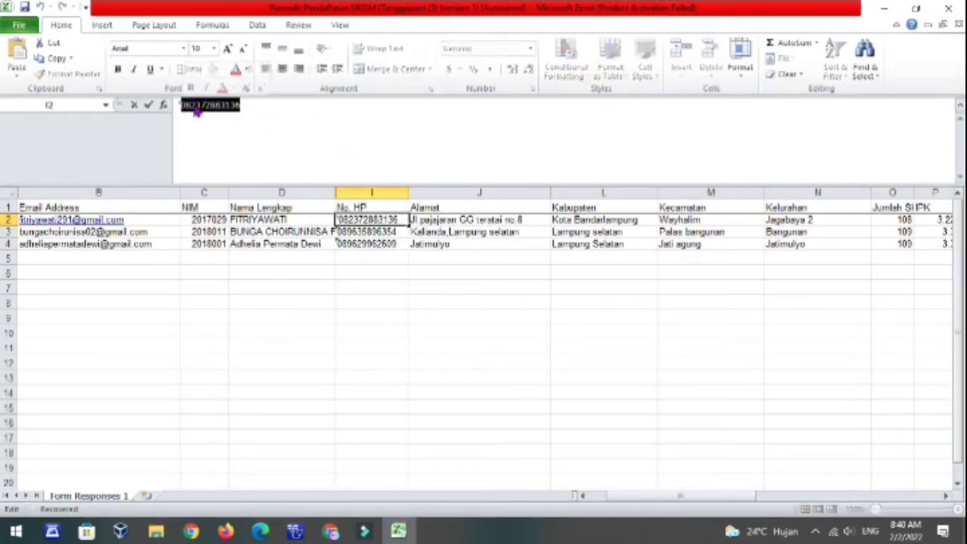
{"action": "right_click", "coordinate": [181, 106]}
{"action": "left_click", "coordinate": [227, 128]}
{"action": "left_click", "coordinate": [331, 532]}
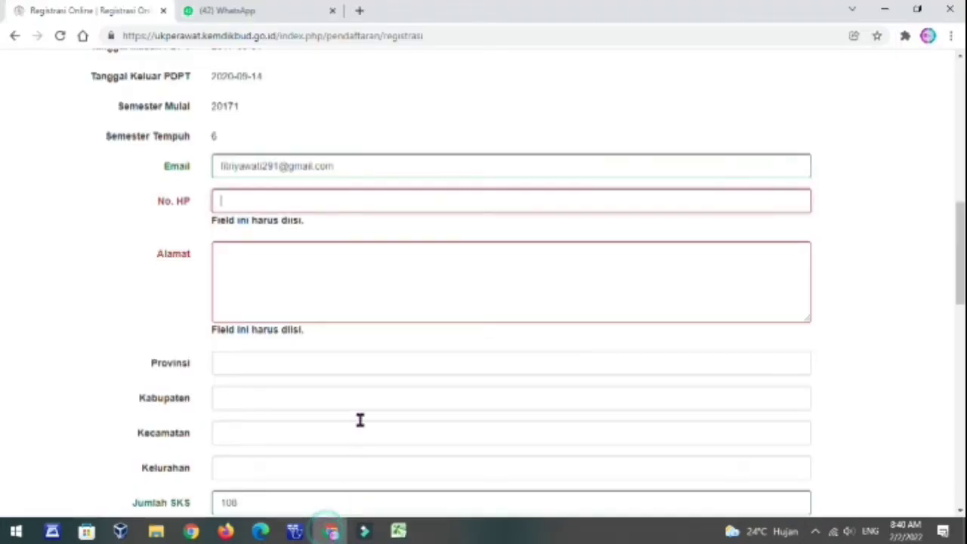
{"action": "right_click", "coordinate": [251, 200]}
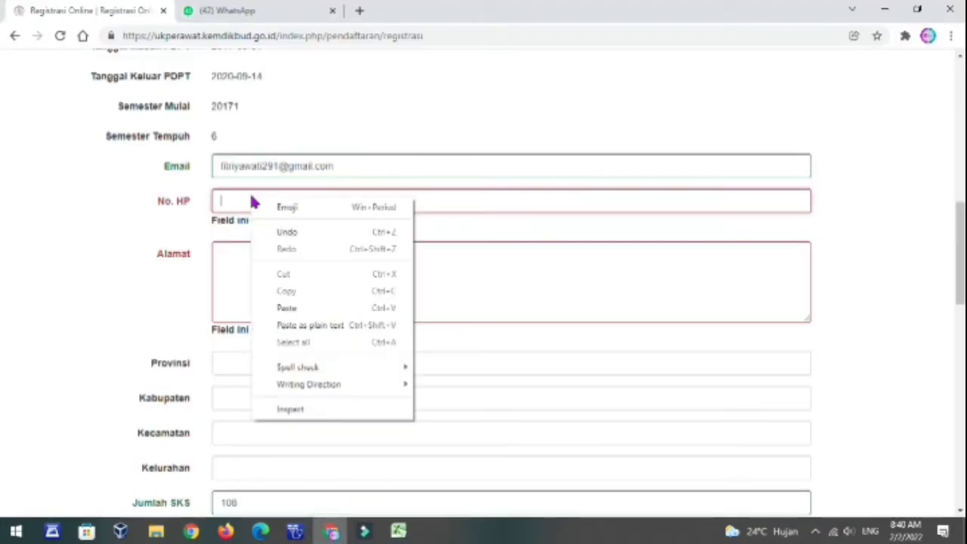
{"action": "left_click", "coordinate": [302, 307]}
Copy the first student's address from the Excel sheet into the registration form's Alamat field.
{"action": "left_click", "coordinate": [257, 253]}
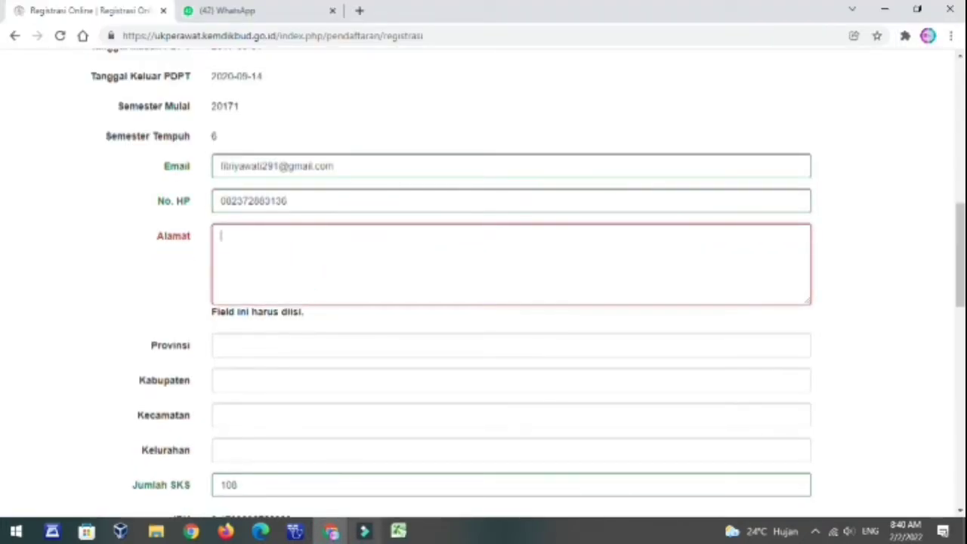
{"action": "left_click", "coordinate": [398, 532]}
{"action": "left_click", "coordinate": [478, 219]}
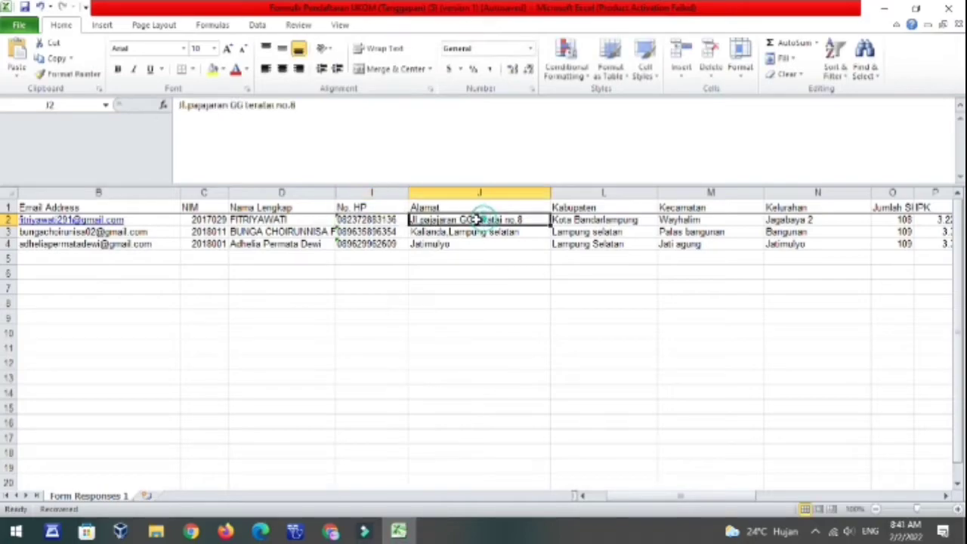
{"action": "left_click_drag", "start_coordinate": [339, 107], "coordinate": [175, 106]}
{"action": "right_click", "coordinate": [195, 105]}
{"action": "left_click", "coordinate": [229, 128]}
{"action": "left_click", "coordinate": [332, 532]}
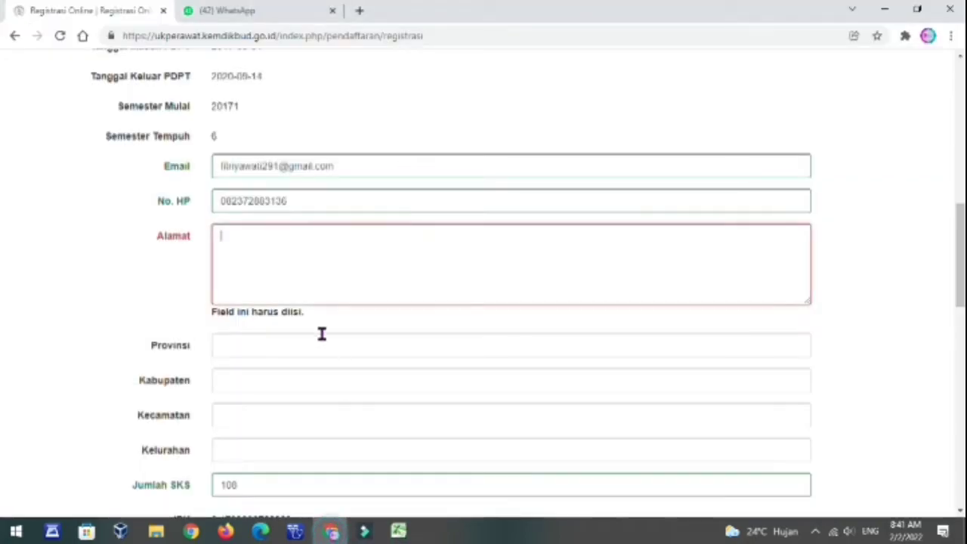
{"action": "right_click", "coordinate": [298, 254]}
{"action": "left_click", "coordinate": [350, 360]}
Set the student's Provinsi to LAMPUNG and Kabupaten to BANDAR LAMPUNG from the suggested regions.
{"action": "scroll", "coordinate": [334, 355], "scroll_direction": "down", "scroll_amount": 2}
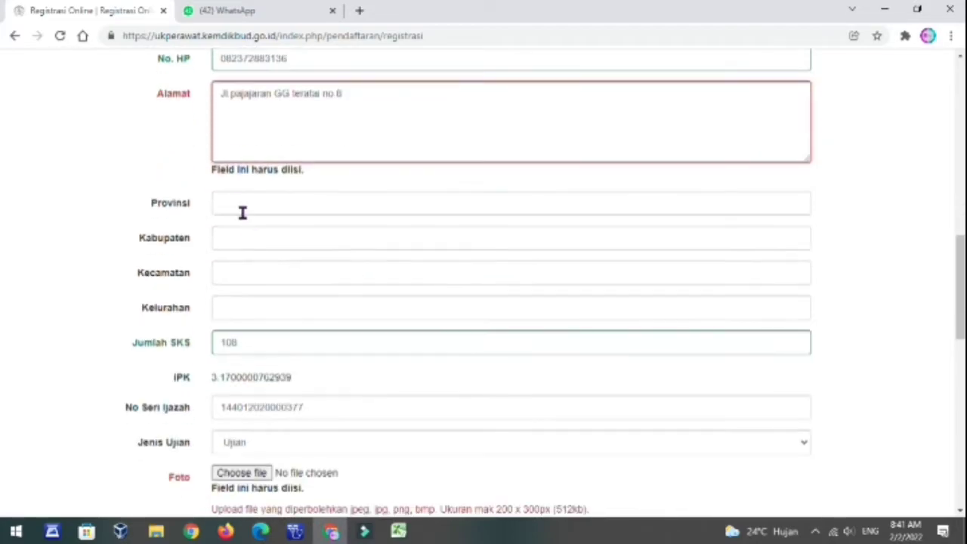
{"action": "left_click", "coordinate": [240, 205]}
{"action": "type", "text": "lampun"}
{"action": "left_click", "coordinate": [252, 211]}
{"action": "left_click", "coordinate": [259, 219]}
{"action": "type", "text": "b"}
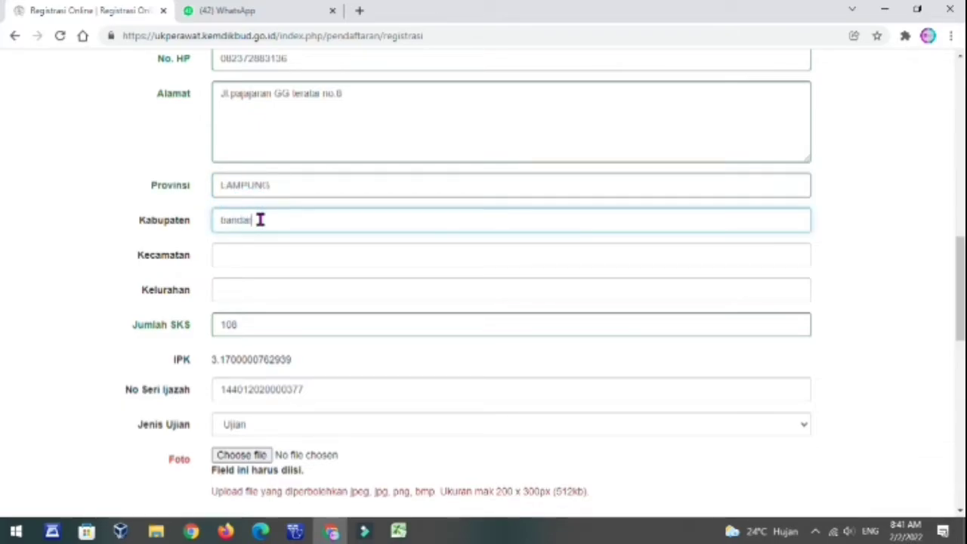
{"action": "type", "text": "andar"}
{"action": "left_click", "coordinate": [274, 253]}
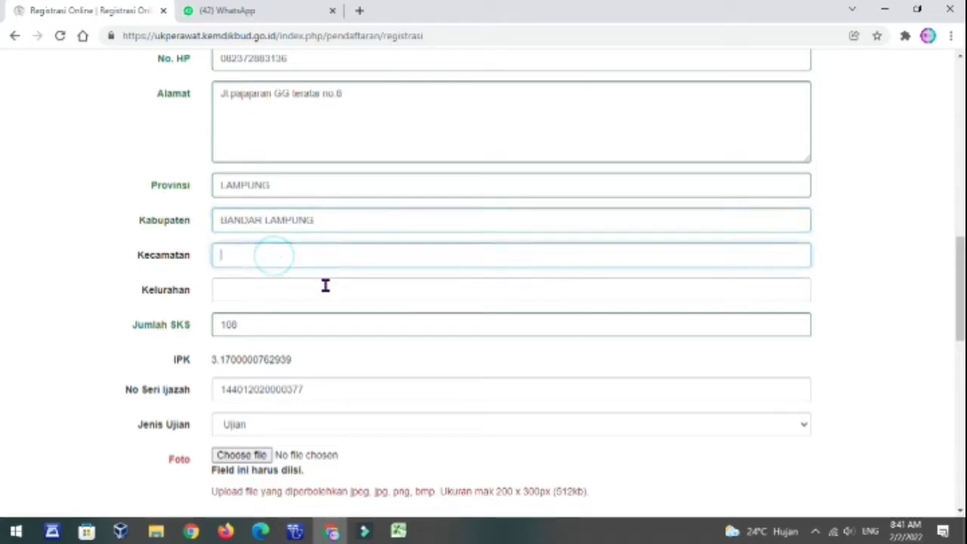
{"action": "left_click", "coordinate": [398, 531]}
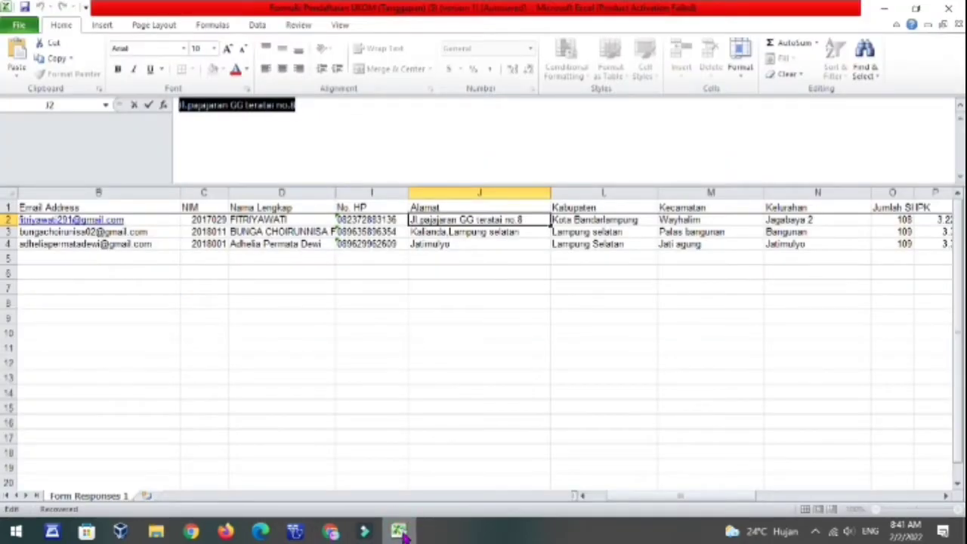
{"action": "left_click", "coordinate": [331, 531]}
{"action": "type", "text": "way"}
{"action": "type", "text": "ha"}
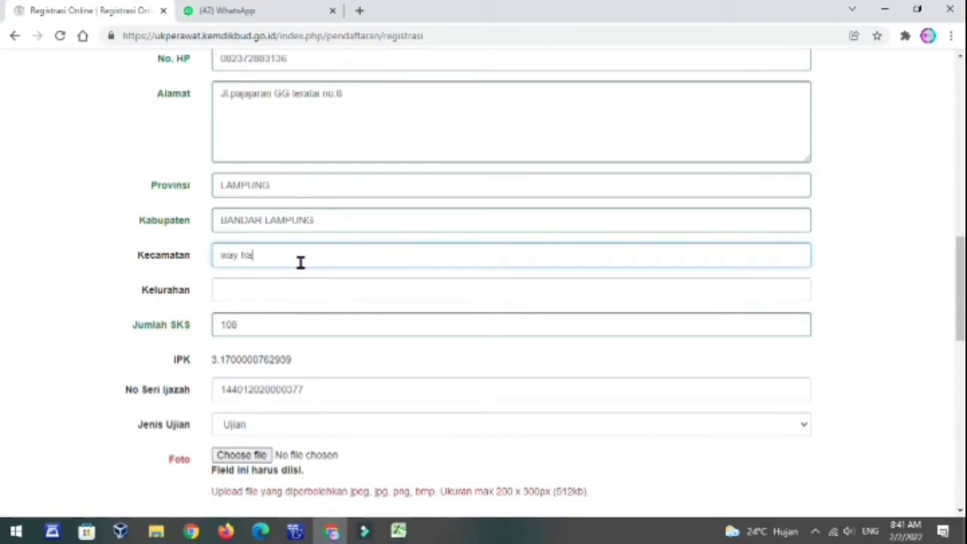
{"action": "left_click_drag", "start_coordinate": [289, 259], "coordinate": [192, 259]}
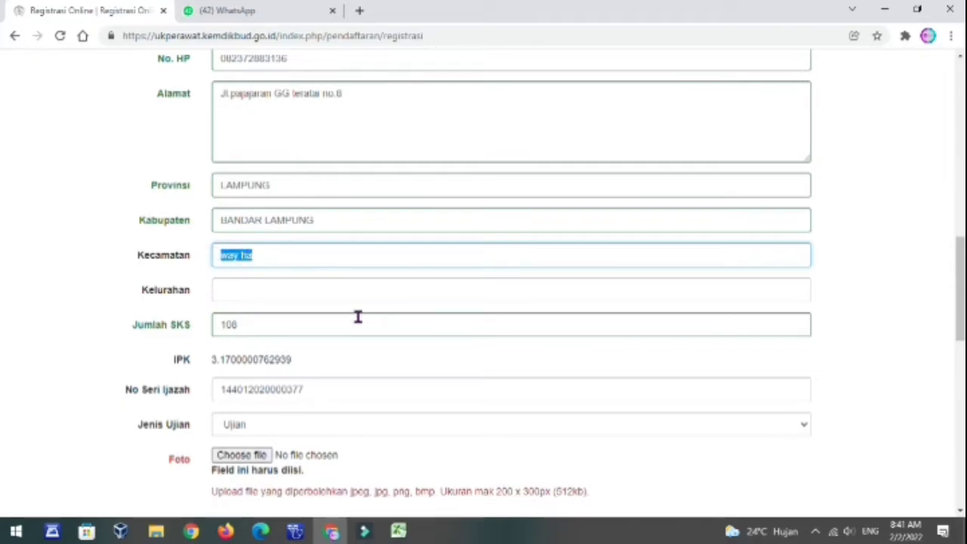
{"action": "type", "text": "keda"}
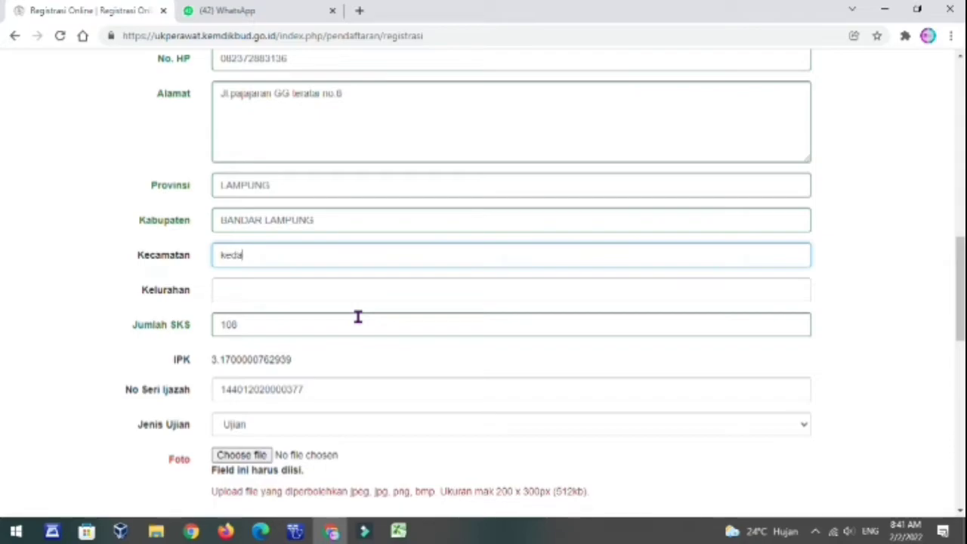
Check the first student's kecamatan in the Excel sheet and enter it in uppercase in the form's Kecamatan field.
{"action": "left_click", "coordinate": [399, 531]}
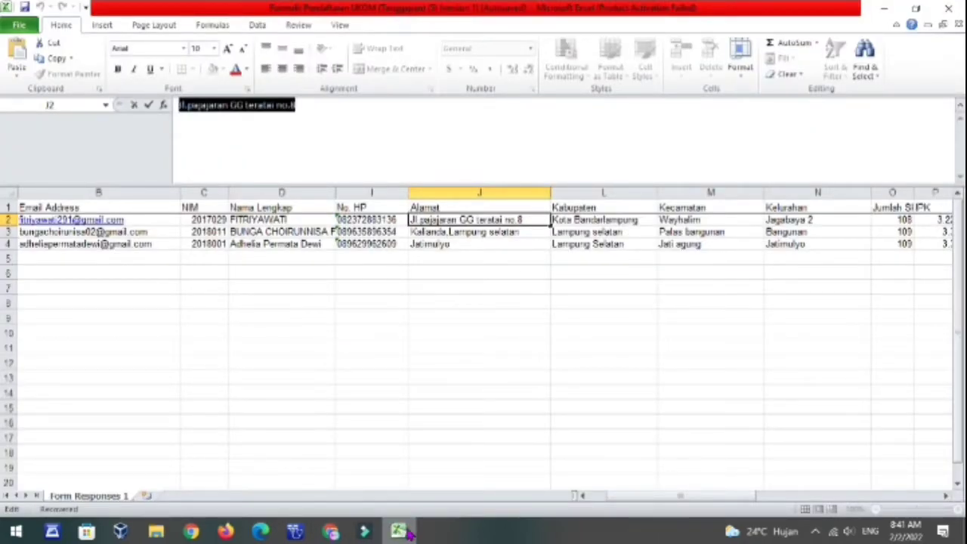
{"action": "left_click", "coordinate": [398, 531]}
{"action": "left_click_drag", "start_coordinate": [280, 251], "coordinate": [129, 239]}
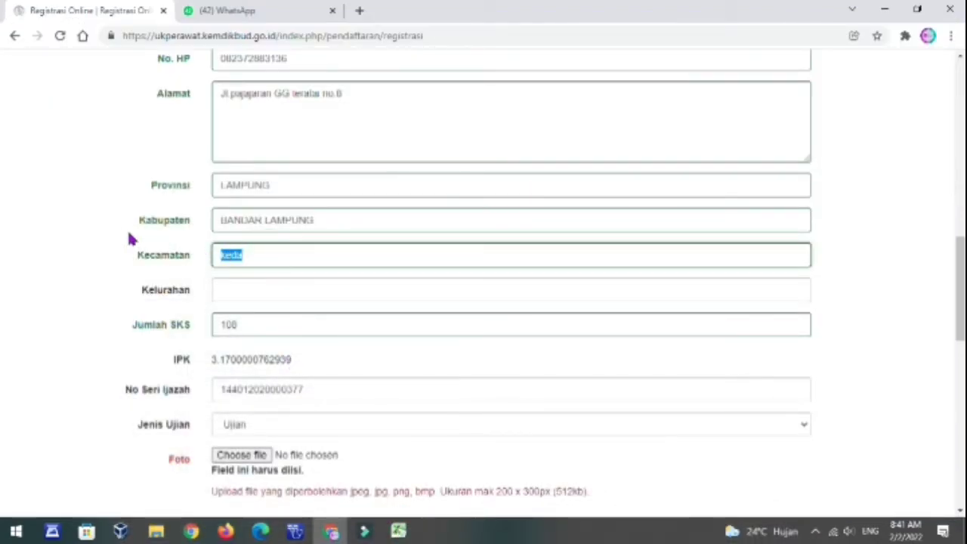
{"action": "type", "text": "WAY HALIM"}
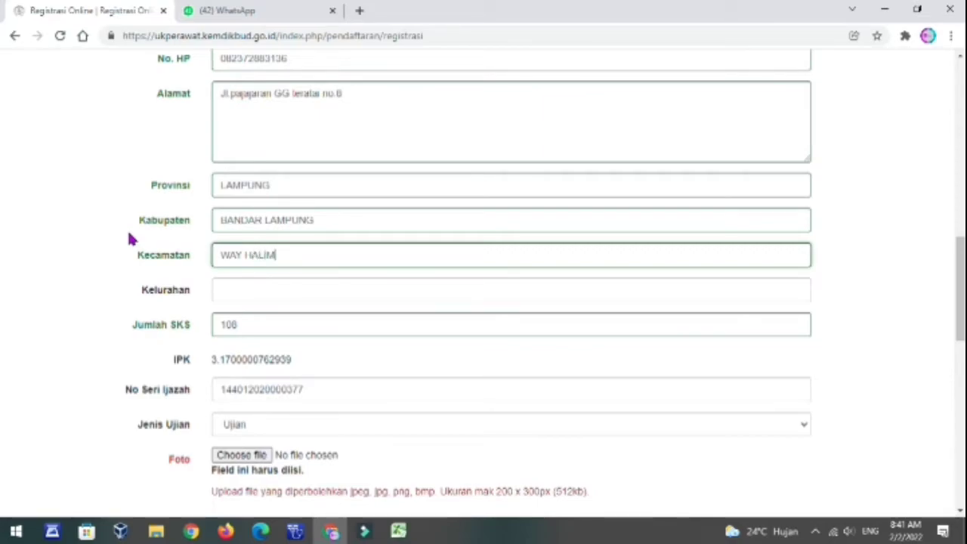
Fill in the Kelurahan field with the suggested entry that matches the first student's kelurahan in the Excel sheet.
{"action": "left_click", "coordinate": [240, 285]}
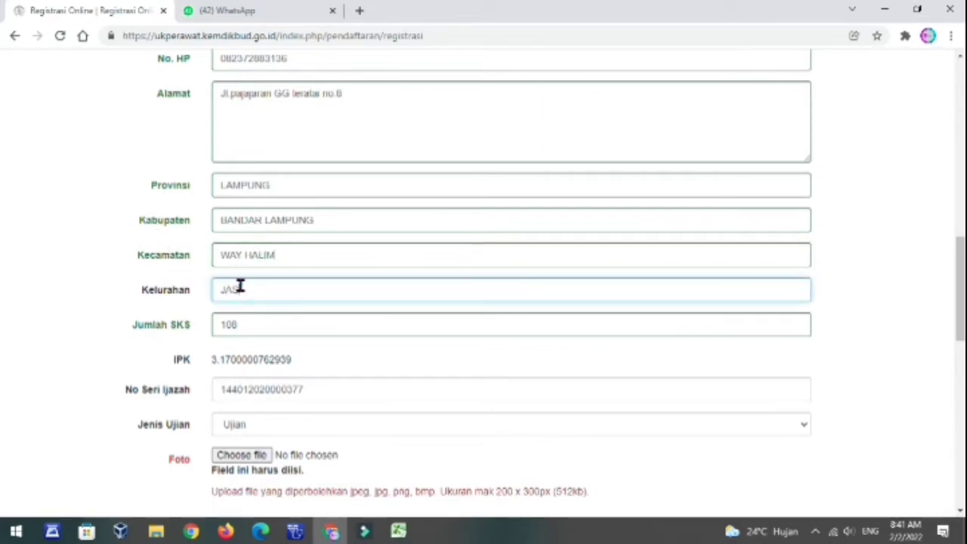
{"action": "type", "text": "JAGABAYA"}
{"action": "scroll", "coordinate": [404, 326], "scroll_direction": "down", "scroll_amount": 1}
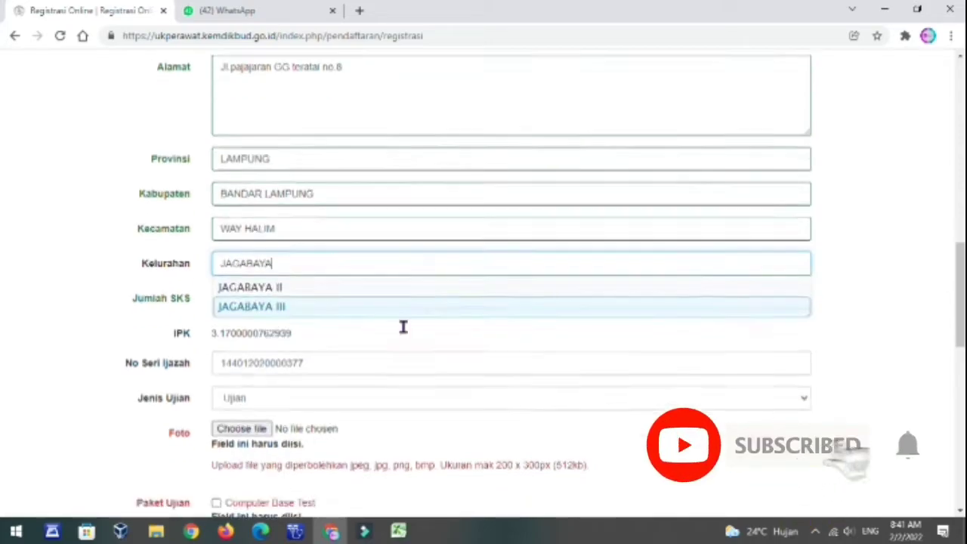
{"action": "left_click", "coordinate": [270, 244]}
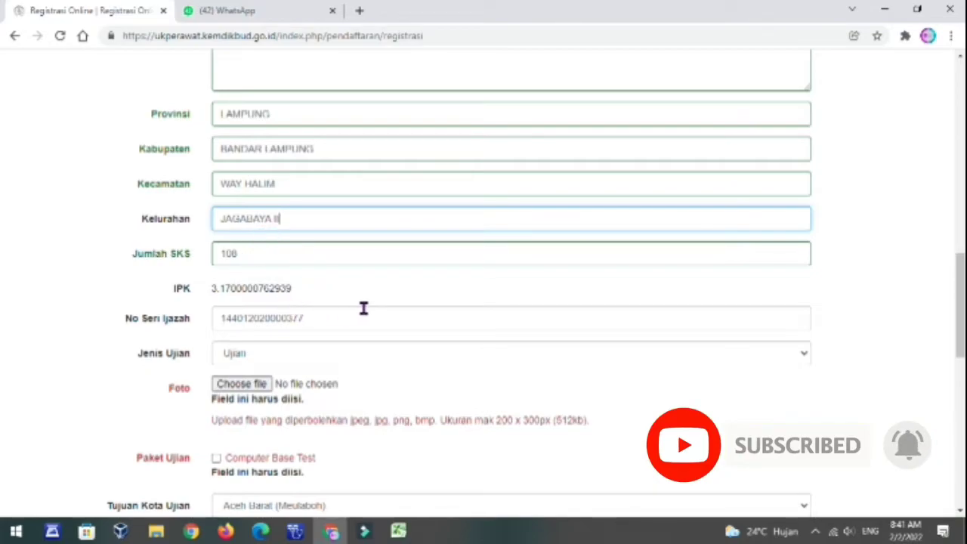
Set the Jenis Ujian to Ujian.
{"action": "scroll", "coordinate": [296, 287], "scroll_direction": "down", "scroll_amount": 1}
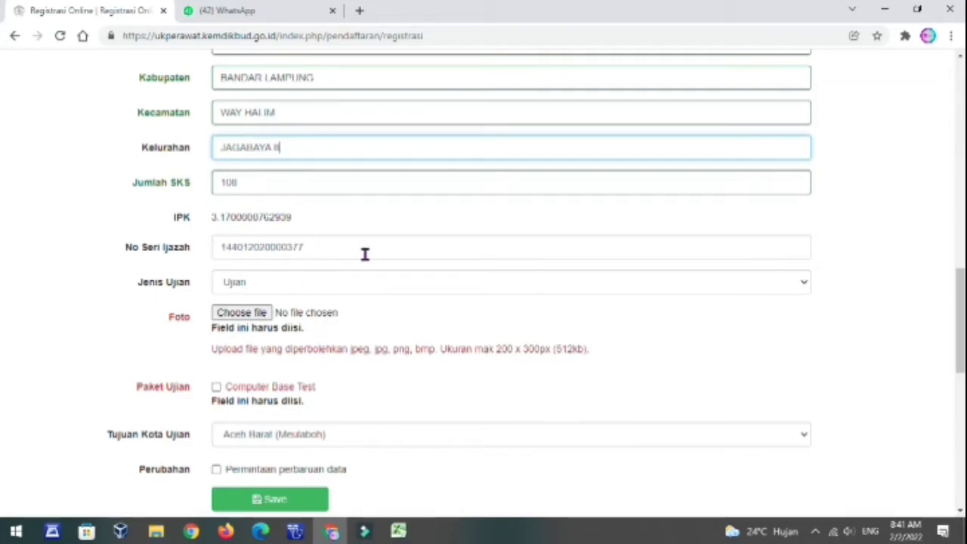
{"action": "scroll", "coordinate": [355, 257], "scroll_direction": "down", "scroll_amount": 1}
{"action": "left_click", "coordinate": [326, 219]}
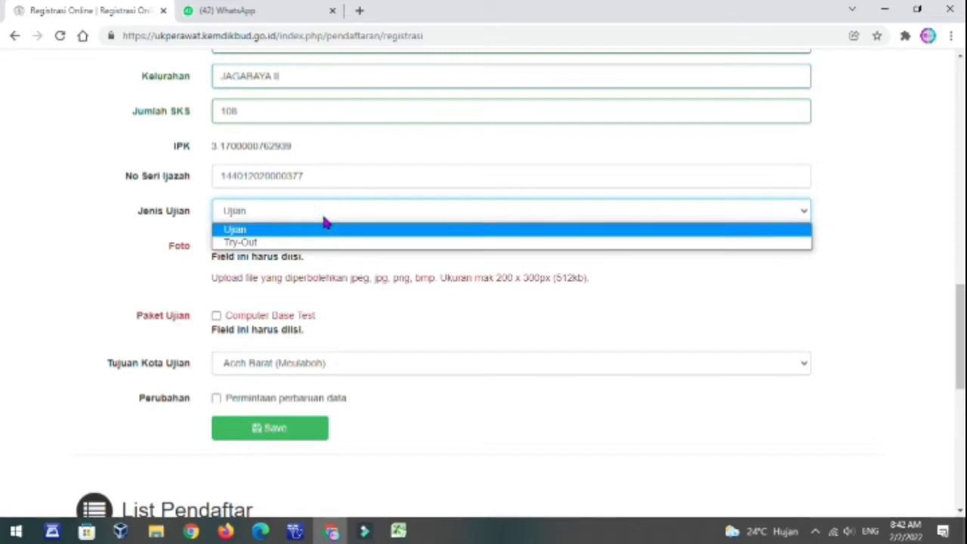
{"action": "left_click", "coordinate": [289, 231]}
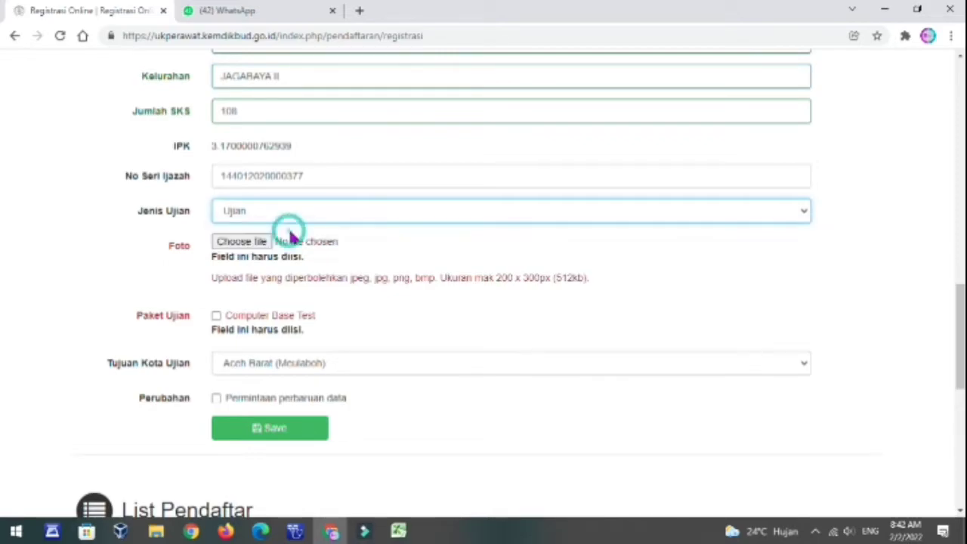
{"action": "left_click", "coordinate": [253, 243]}
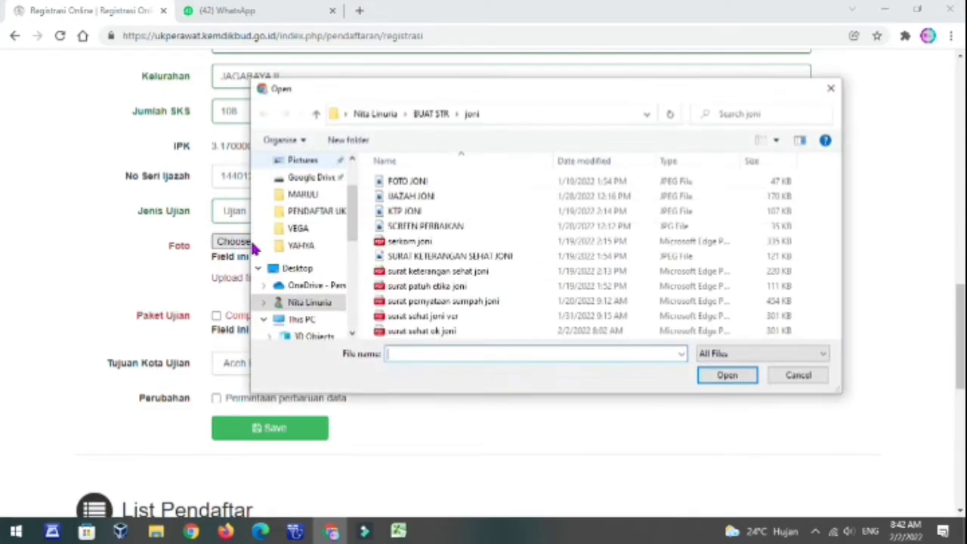
{"action": "left_click", "coordinate": [308, 213]}
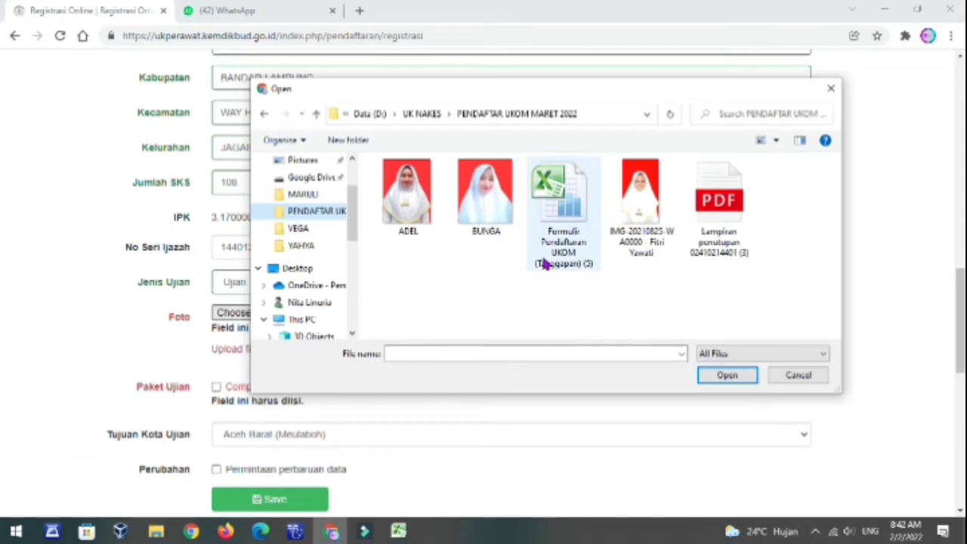
{"action": "left_click", "coordinate": [830, 88]}
{"action": "scroll", "coordinate": [667, 124], "scroll_direction": "up", "scroll_amount": 5}
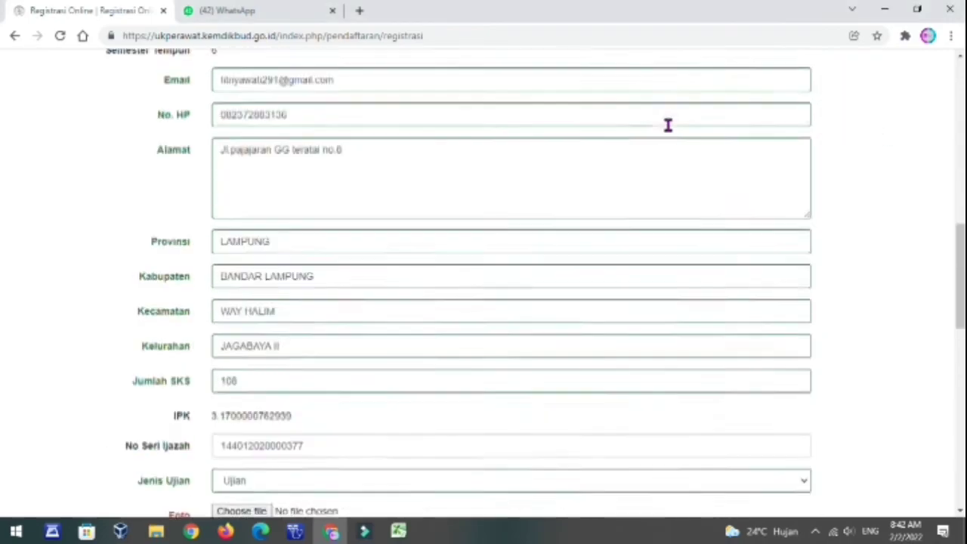
{"action": "scroll", "coordinate": [397, 451], "scroll_direction": "down", "scroll_amount": 8}
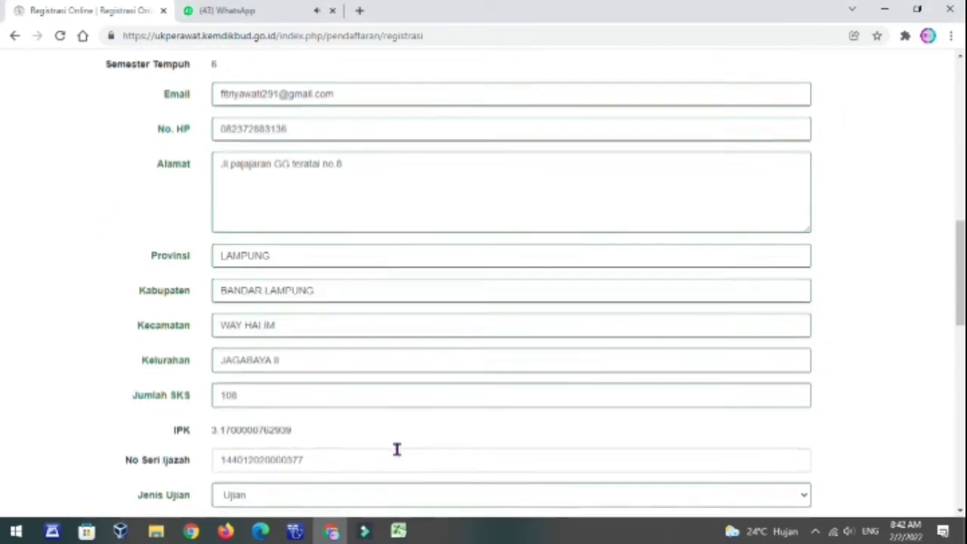
Upload the first student's photo, IMG-20210825-WA0000, from the PENDAFTAR UKOM MARET 2022 folder as the Foto.
{"action": "left_click", "coordinate": [264, 100]}
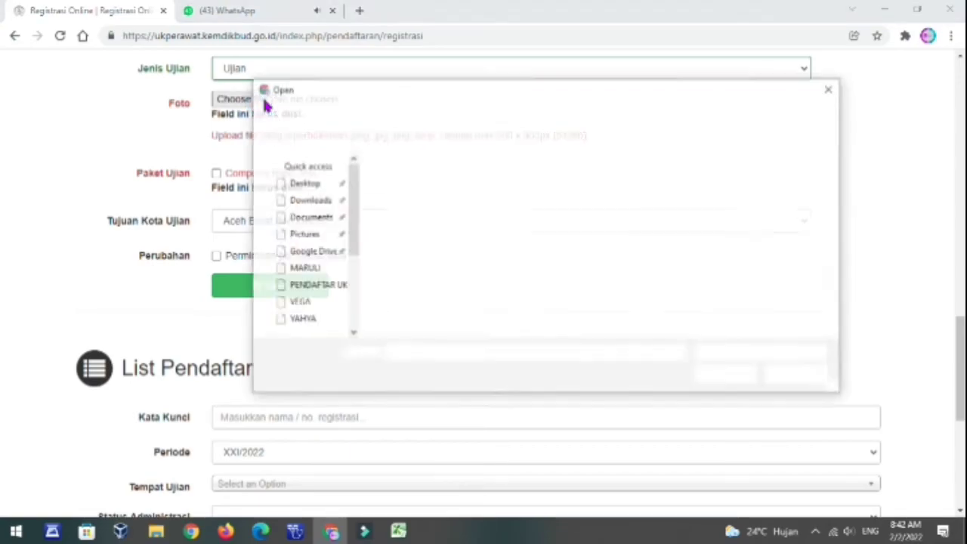
{"action": "left_click", "coordinate": [321, 211]}
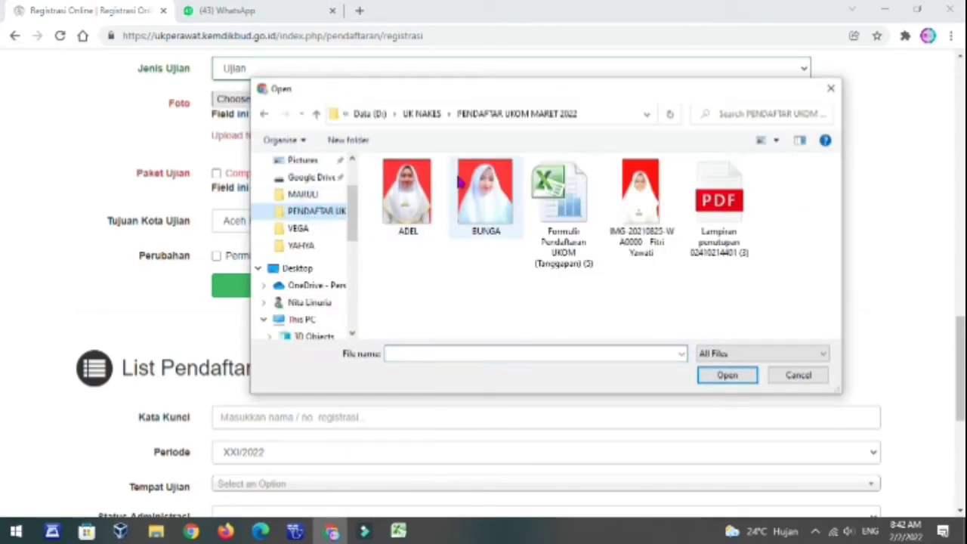
{"action": "left_click", "coordinate": [641, 195]}
{"action": "left_click", "coordinate": [726, 375]}
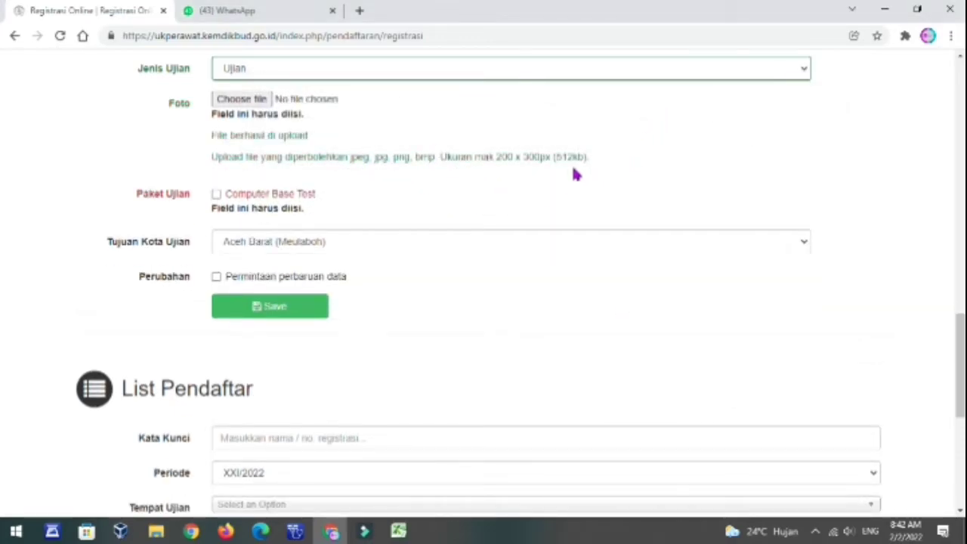
Select Computer Base Test as the Paket Ujian and look at its retaker options.
{"action": "left_click", "coordinate": [217, 195]}
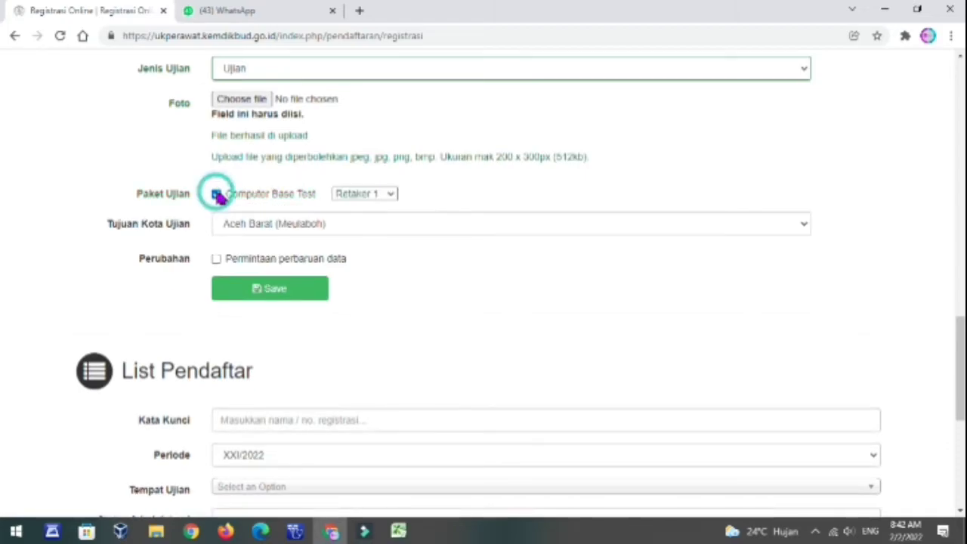
{"action": "left_click", "coordinate": [390, 194]}
{"action": "left_click", "coordinate": [391, 193]}
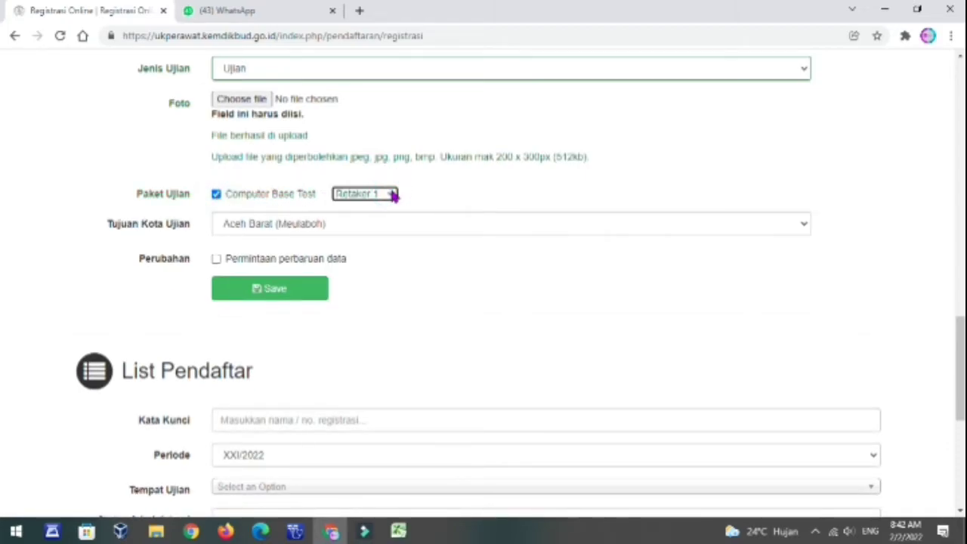
Check the first student's exam attempt number in the Excel sheet and choose Retaker 1 for the Computer Base Test.
{"action": "left_click", "coordinate": [398, 531]}
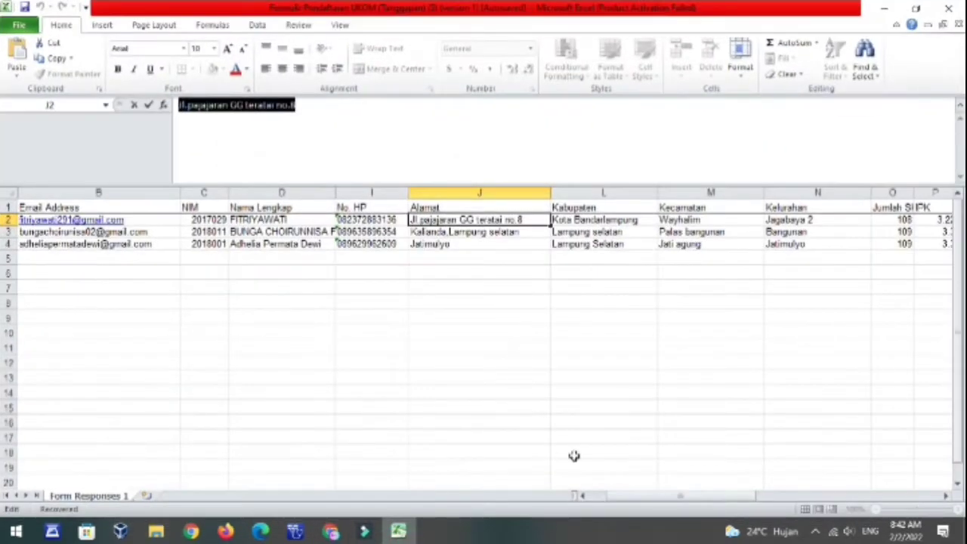
{"action": "left_click_drag", "start_coordinate": [668, 498], "coordinate": [733, 500]}
{"action": "left_click", "coordinate": [331, 531]}
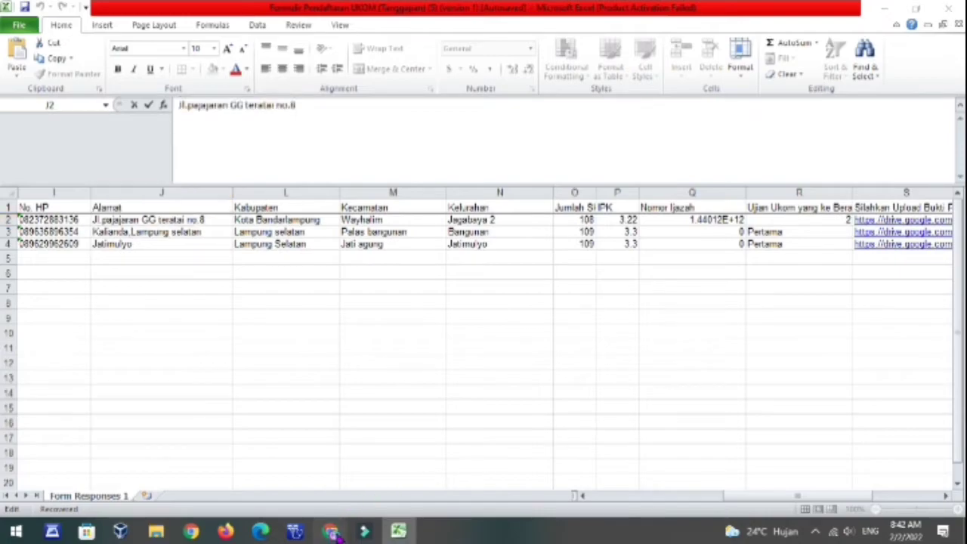
{"action": "left_click", "coordinate": [391, 195]}
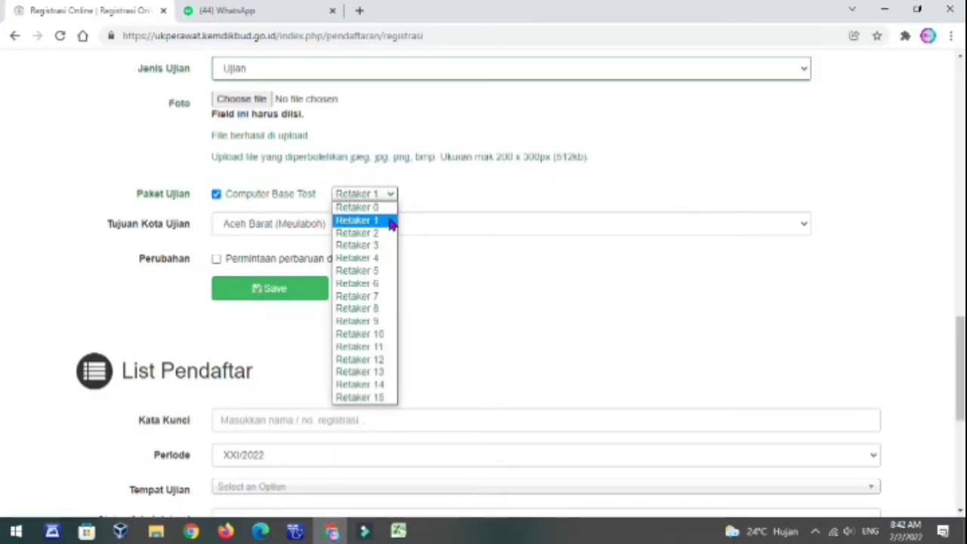
{"action": "left_click", "coordinate": [391, 221]}
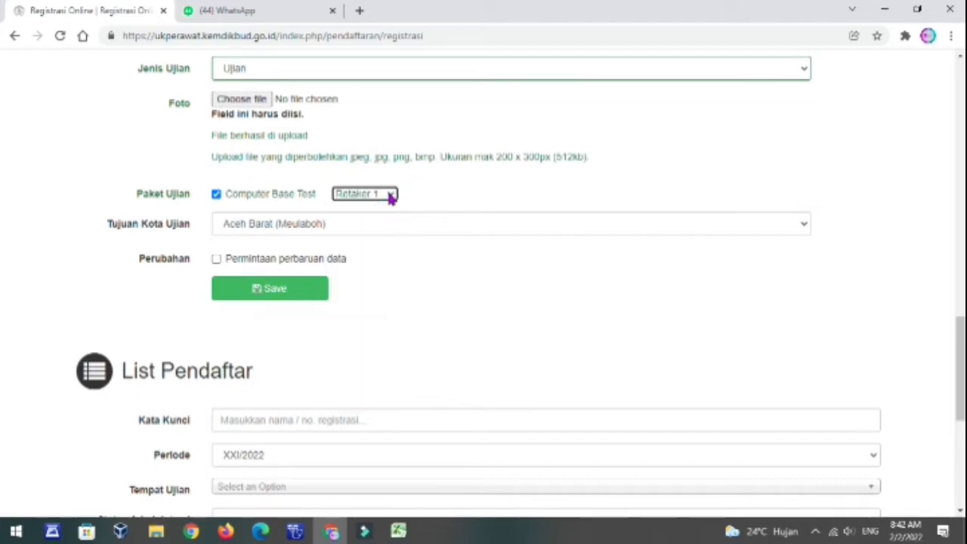
{"action": "left_click", "coordinate": [392, 195]}
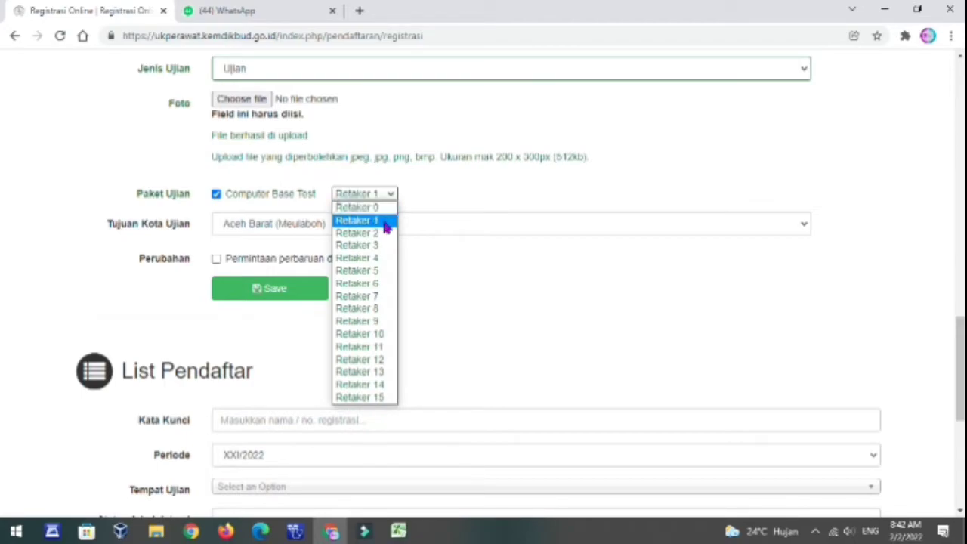
{"action": "left_click", "coordinate": [384, 219]}
Set the Tujuan Kota Ujian to Bandar Lampung.
{"action": "left_click", "coordinate": [406, 228]}
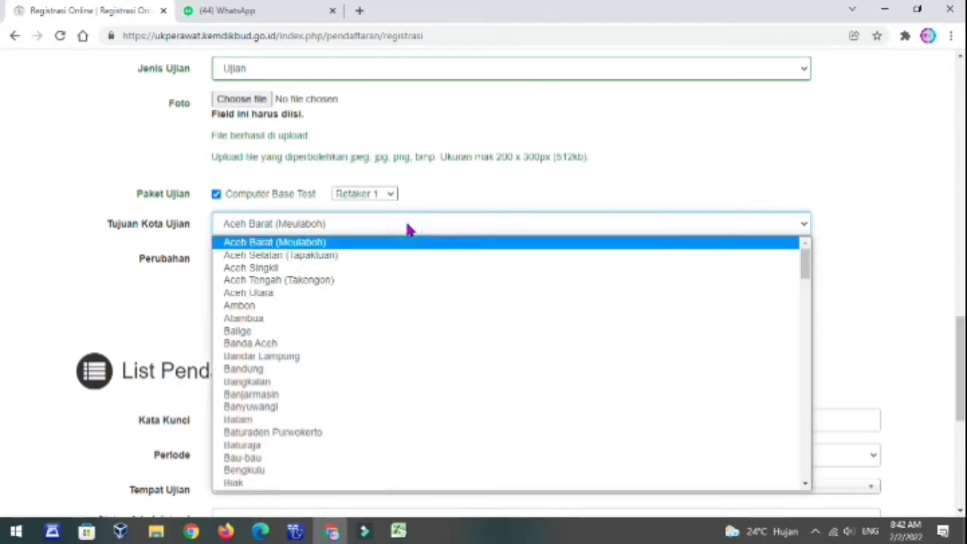
{"action": "key", "text": "b"}
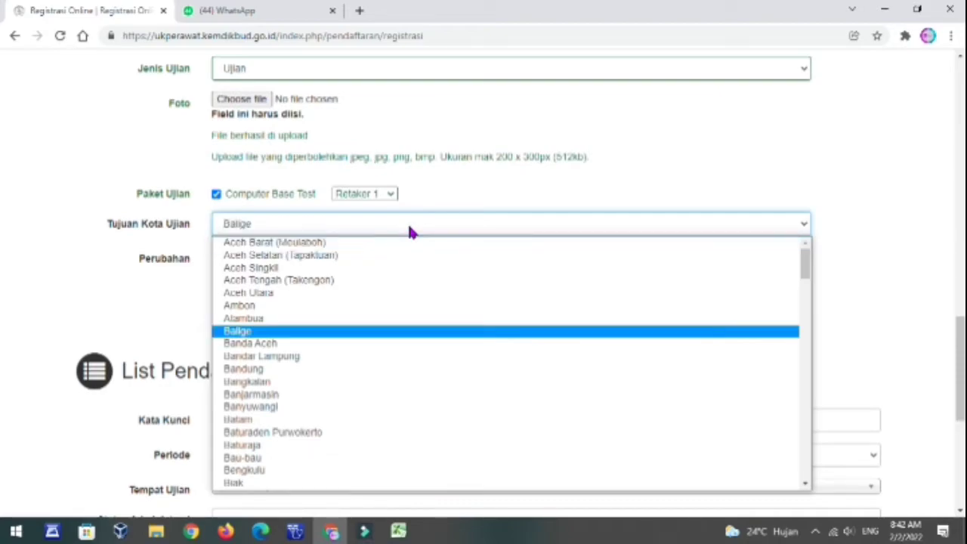
{"action": "key", "text": "Down"}
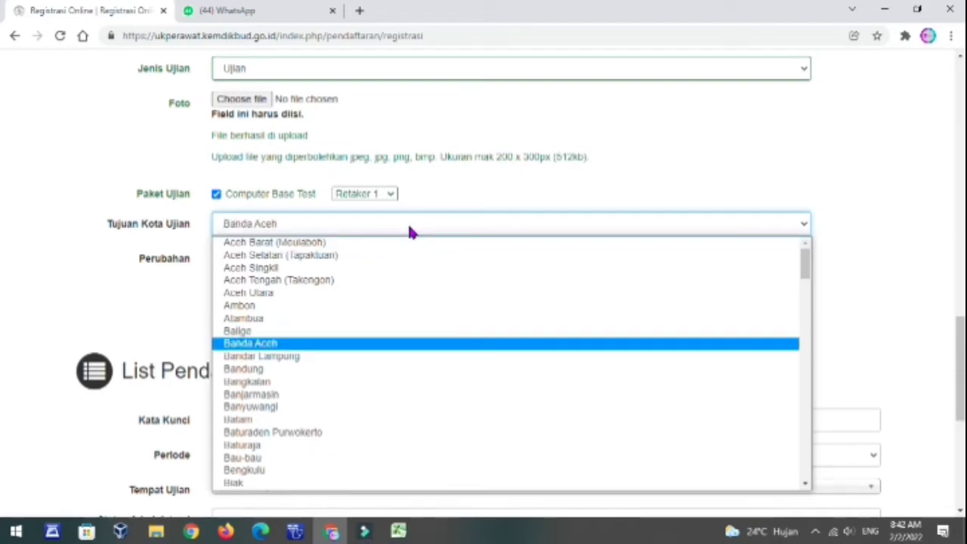
{"action": "left_click", "coordinate": [385, 356]}
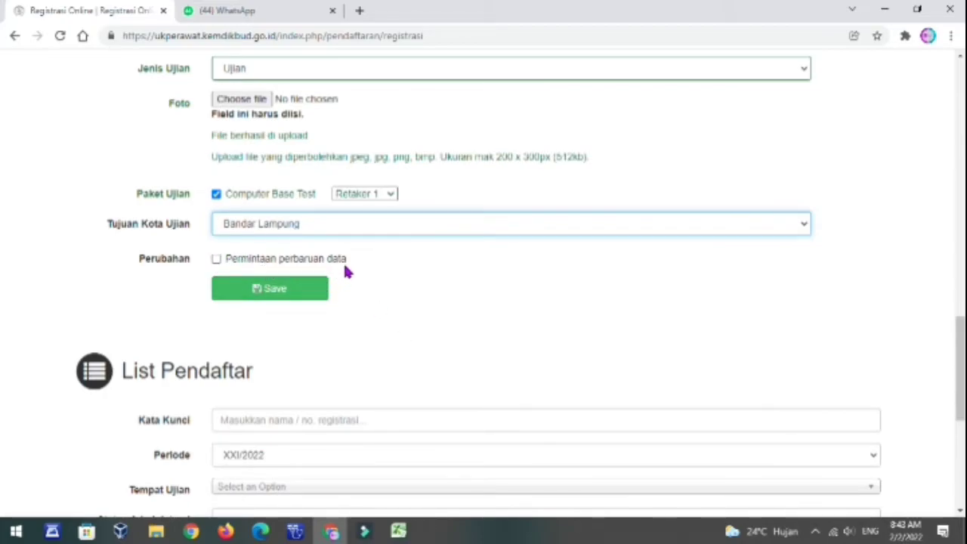
Review the completed registration form and save the student's registration.
{"action": "scroll", "coordinate": [367, 237], "scroll_direction": "up", "scroll_amount": 7}
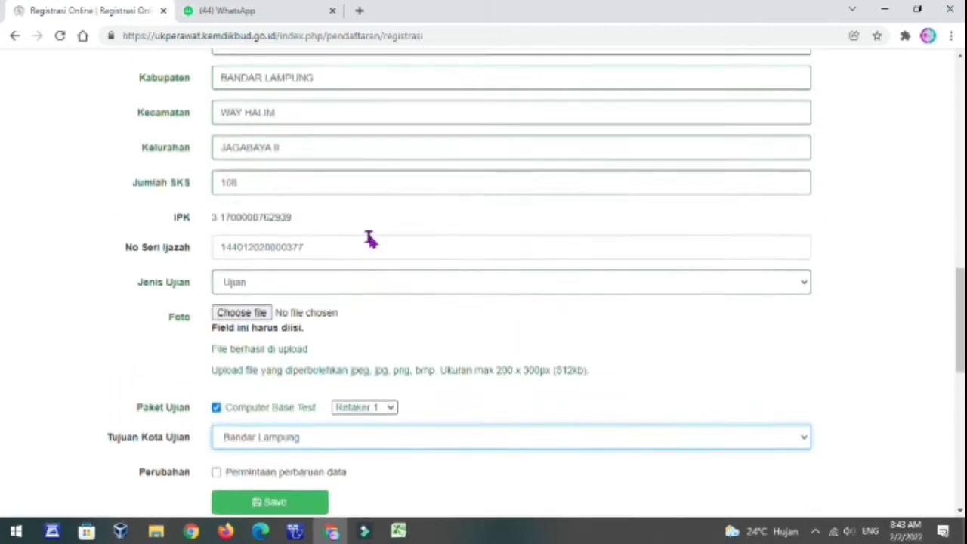
{"action": "scroll", "coordinate": [370, 242], "scroll_direction": "down", "scroll_amount": 10}
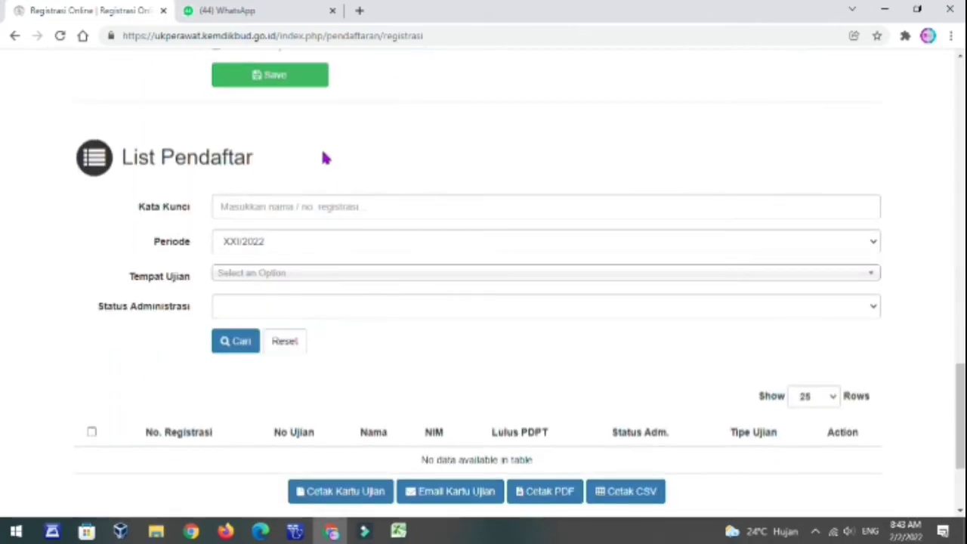
{"action": "scroll", "coordinate": [320, 138], "scroll_direction": "up", "scroll_amount": 1}
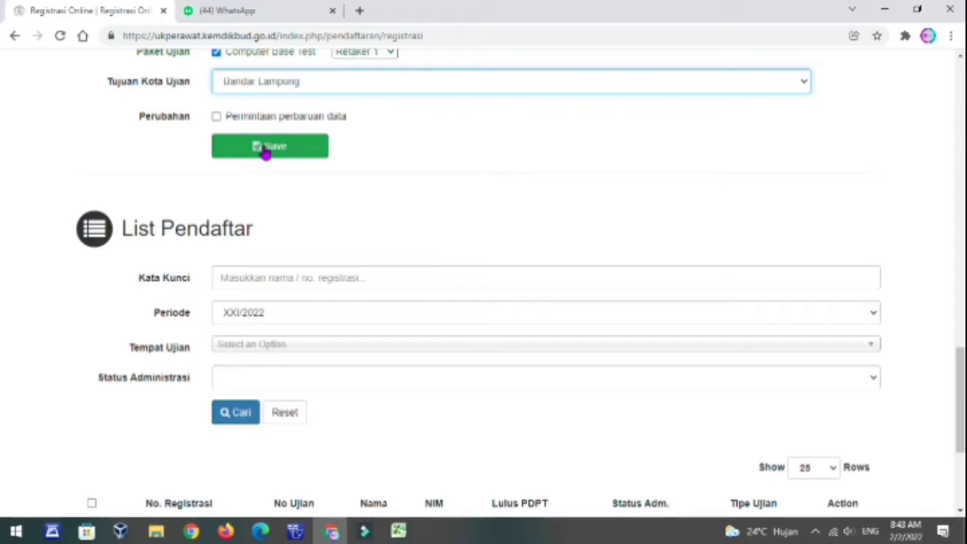
{"action": "left_click", "coordinate": [273, 149]}
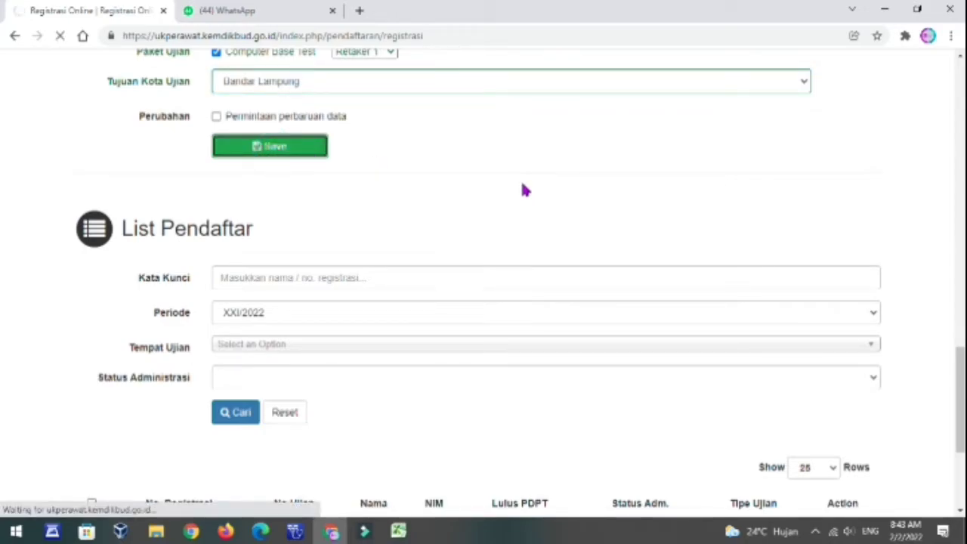
Check the registration notice and the student's new entry in the List Pendaftar table.
{"action": "scroll", "coordinate": [522, 190], "scroll_direction": "up", "scroll_amount": 1}
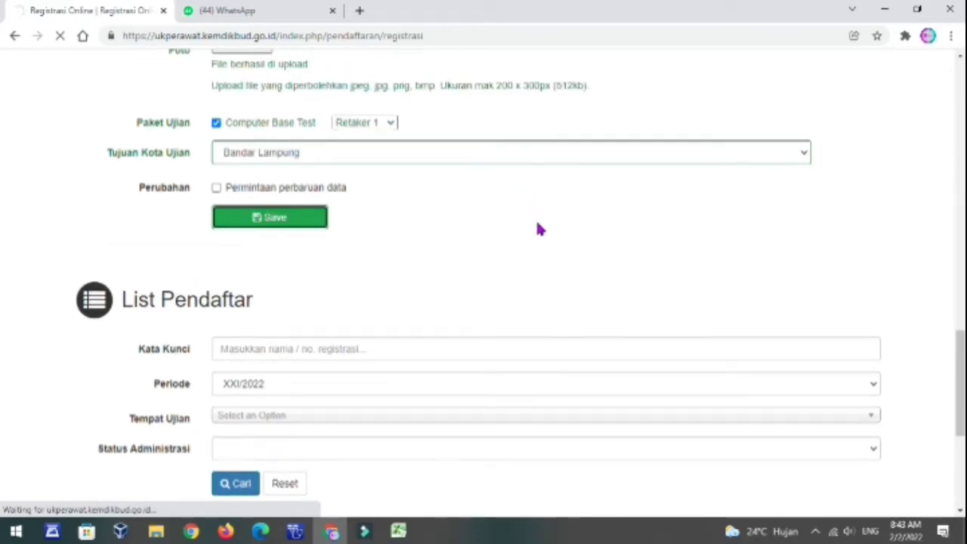
{"action": "scroll", "coordinate": [538, 228], "scroll_direction": "down", "scroll_amount": 6}
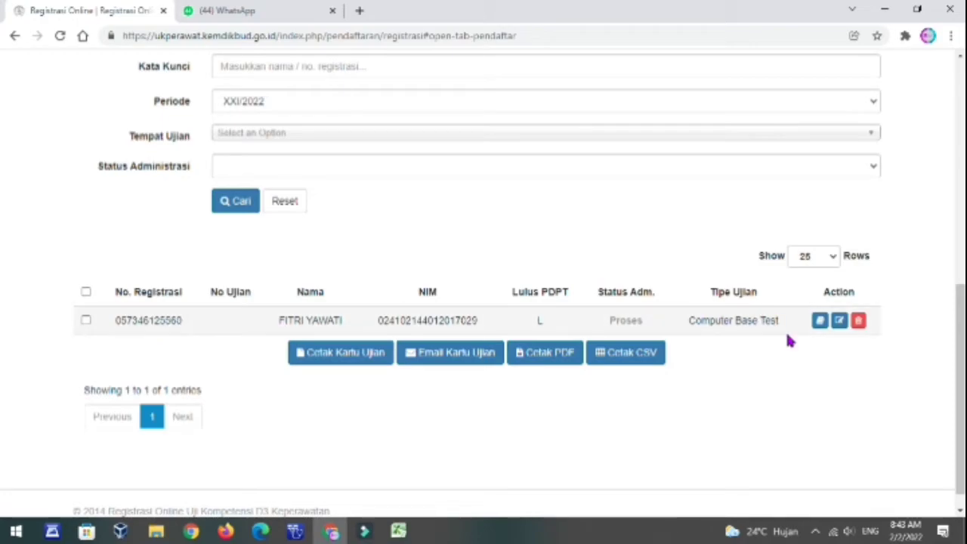
{"action": "scroll", "coordinate": [779, 348], "scroll_direction": "up", "scroll_amount": 5}
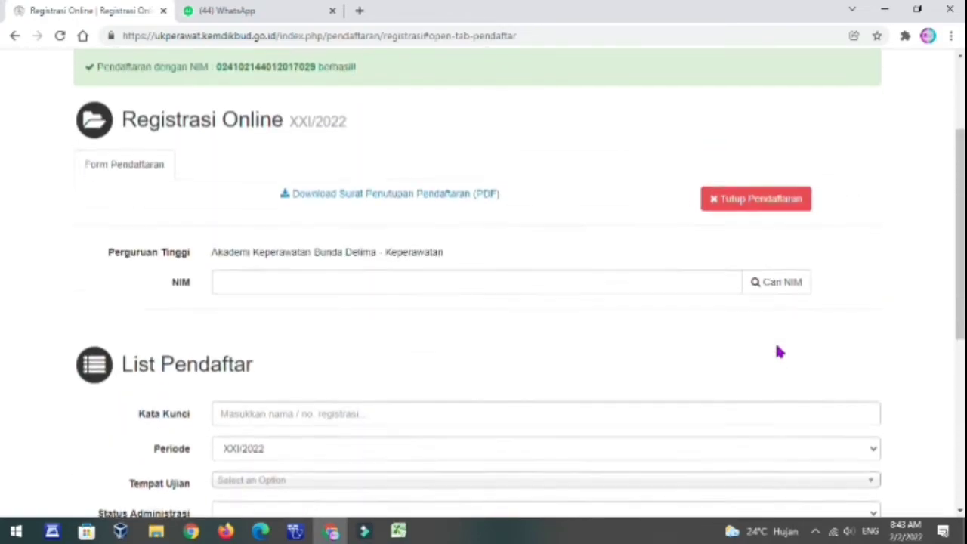
{"action": "scroll", "coordinate": [410, 274], "scroll_direction": "down", "scroll_amount": 4}
{"action": "scroll", "coordinate": [309, 244], "scroll_direction": "up", "scroll_amount": 2}
{"action": "scroll", "coordinate": [445, 250], "scroll_direction": "up", "scroll_amount": 1}
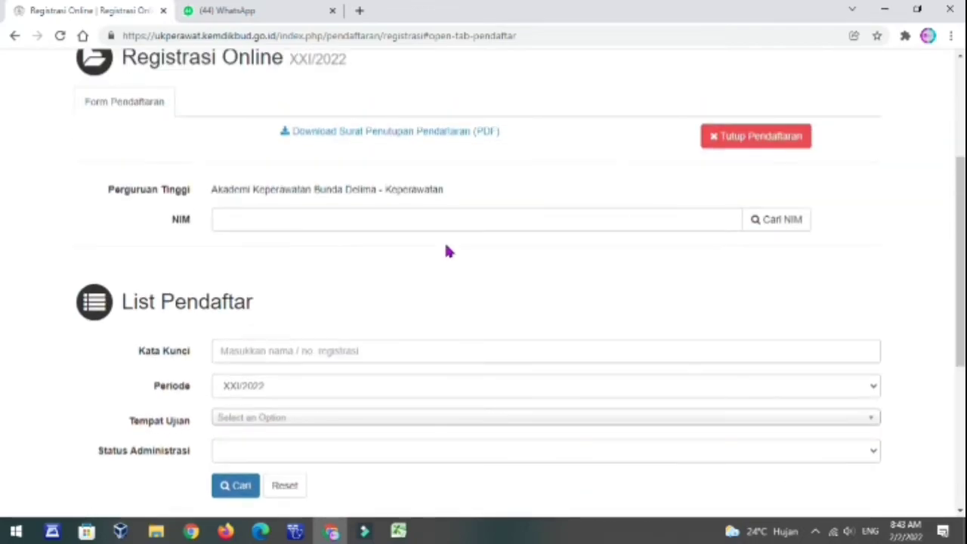
{"action": "scroll", "coordinate": [446, 250], "scroll_direction": "up", "scroll_amount": 2}
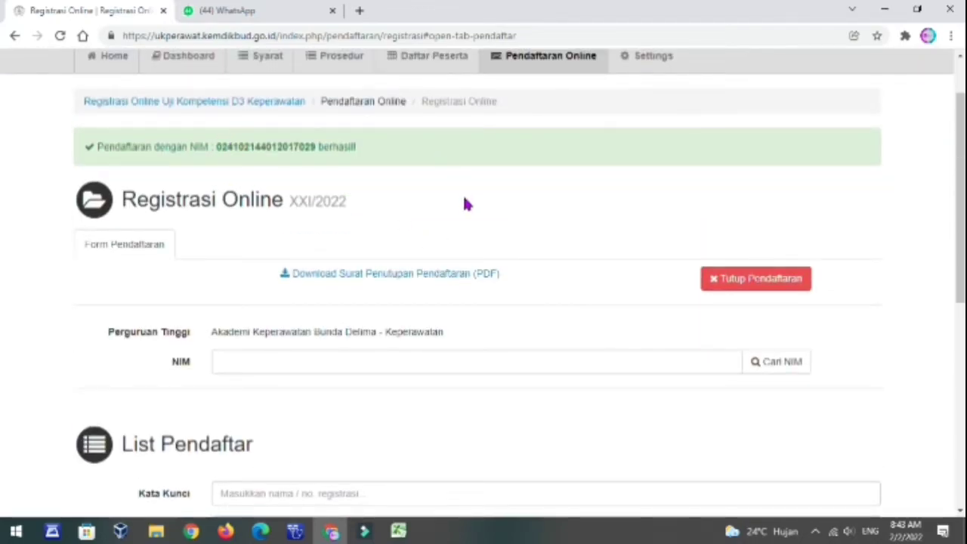
{"action": "scroll", "coordinate": [419, 246], "scroll_direction": "down", "scroll_amount": 1}
{"action": "scroll", "coordinate": [421, 250], "scroll_direction": "down", "scroll_amount": 2}
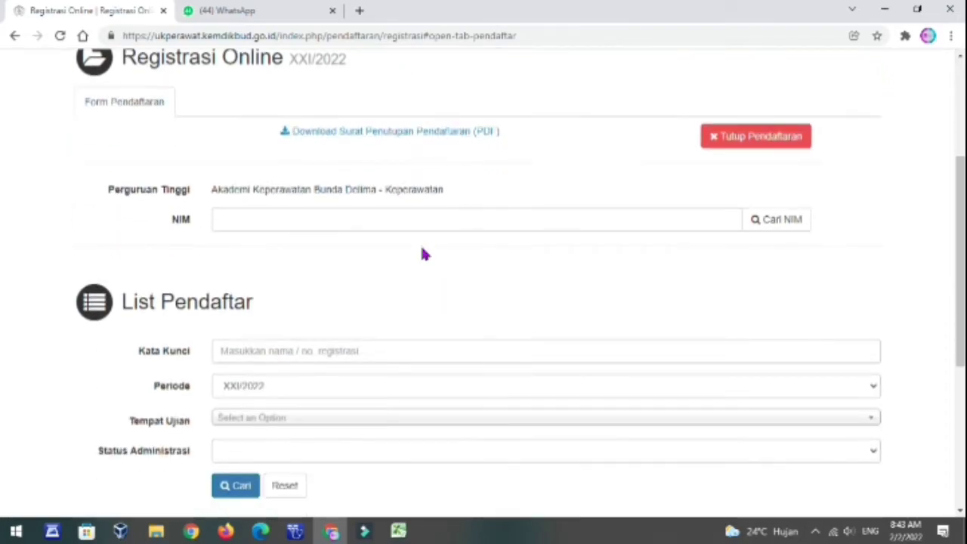
{"action": "scroll", "coordinate": [423, 255], "scroll_direction": "down", "scroll_amount": 3}
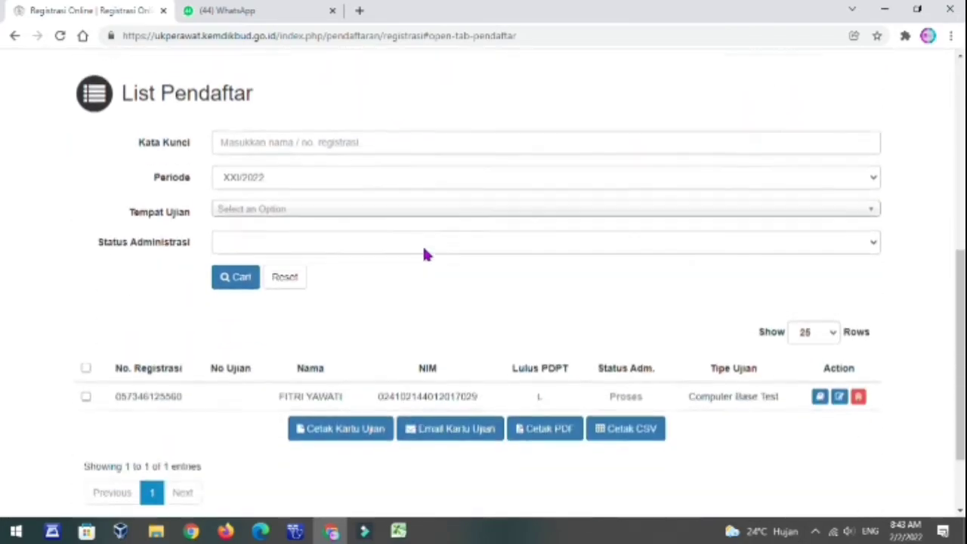
Download the Surat Penutupan Pendaftaran PDF and open the downloaded file.
{"action": "scroll", "coordinate": [483, 297], "scroll_direction": "up", "scroll_amount": 4}
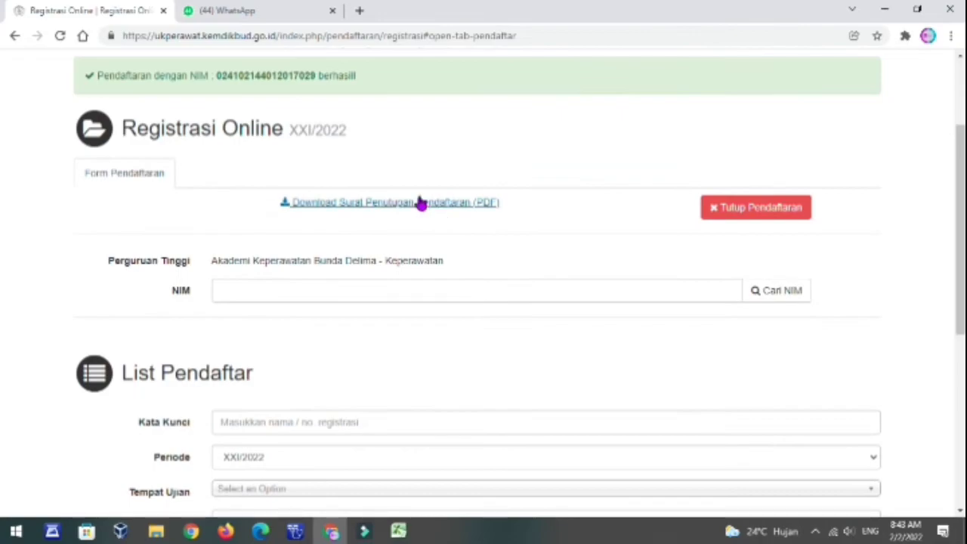
{"action": "left_click", "coordinate": [377, 204]}
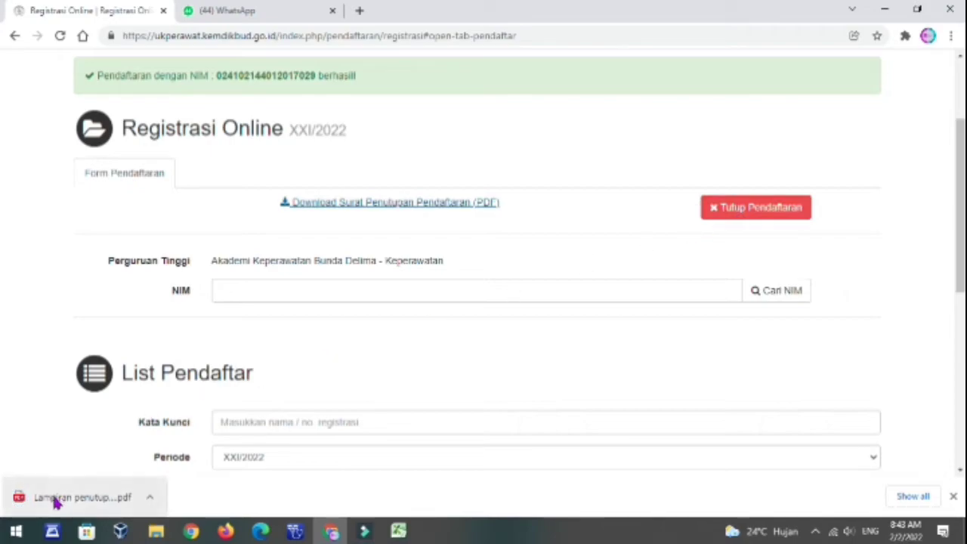
{"action": "left_click", "coordinate": [26, 496]}
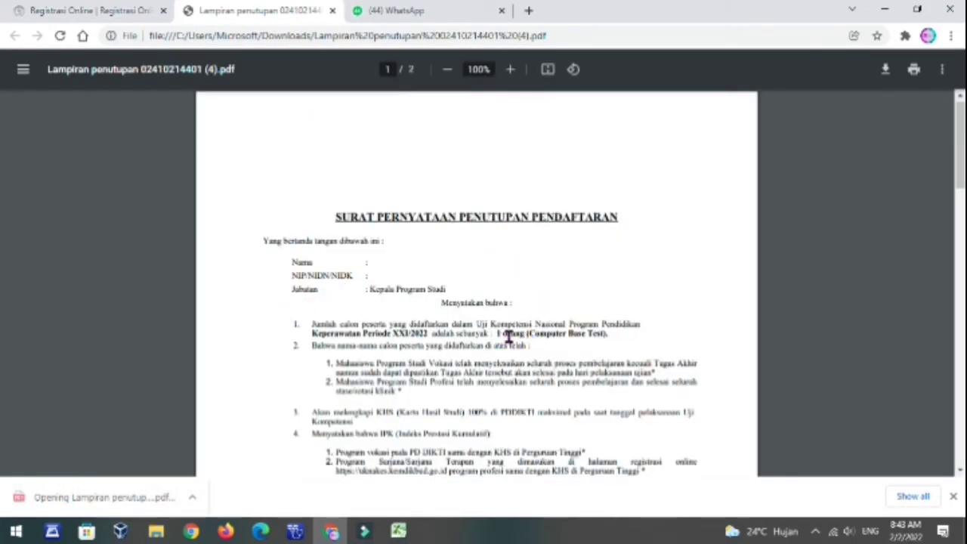
Read the registration closing statement, including the number of registered participants and the listed declarations.
{"action": "scroll", "coordinate": [504, 336], "scroll_direction": "down", "scroll_amount": 3}
{"action": "scroll", "coordinate": [499, 178], "scroll_direction": "up", "scroll_amount": 1}
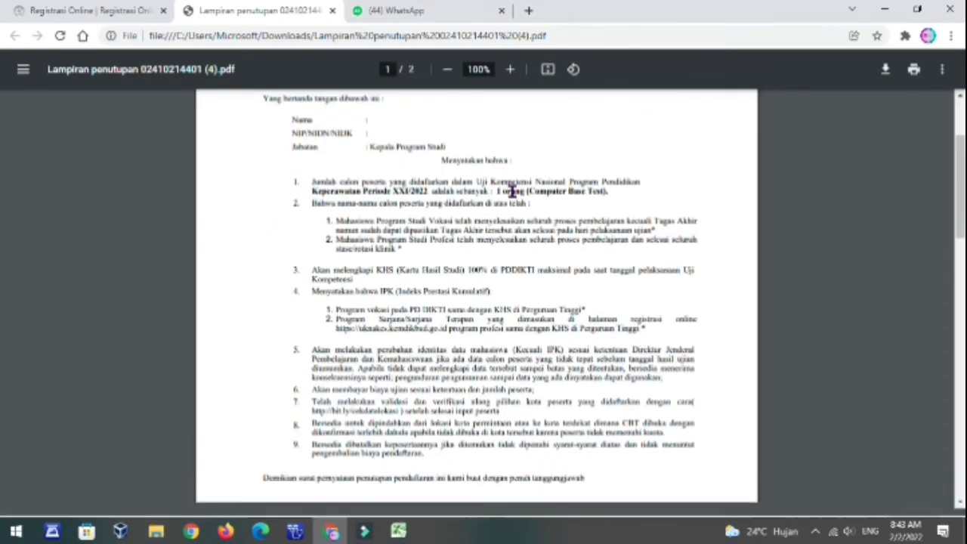
{"action": "scroll", "coordinate": [455, 173], "scroll_direction": "up", "scroll_amount": 2}
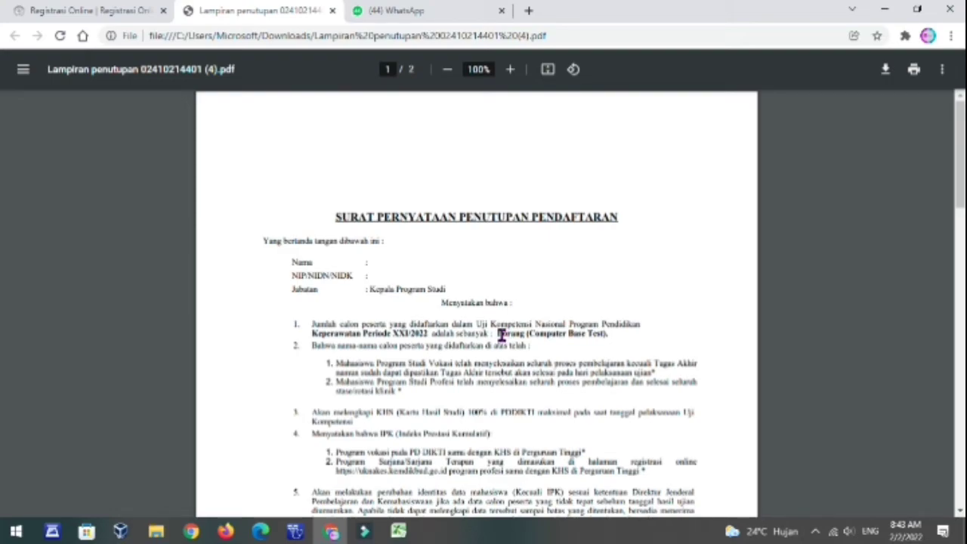
{"action": "scroll", "coordinate": [501, 336], "scroll_direction": "down", "scroll_amount": 1}
{"action": "scroll", "coordinate": [502, 338], "scroll_direction": "down", "scroll_amount": 1}
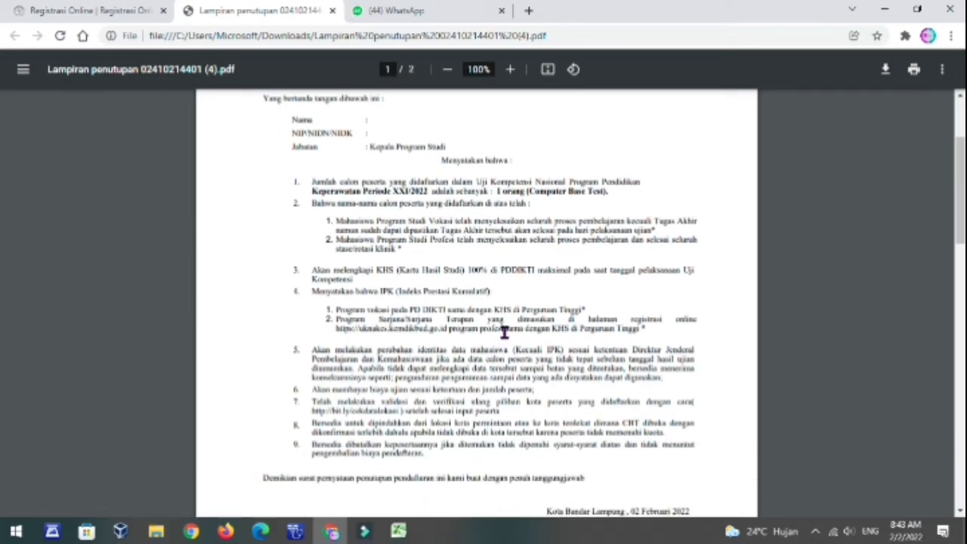
{"action": "scroll", "coordinate": [504, 333], "scroll_direction": "down", "scroll_amount": 2}
{"action": "scroll", "coordinate": [503, 332], "scroll_direction": "up", "scroll_amount": 4}
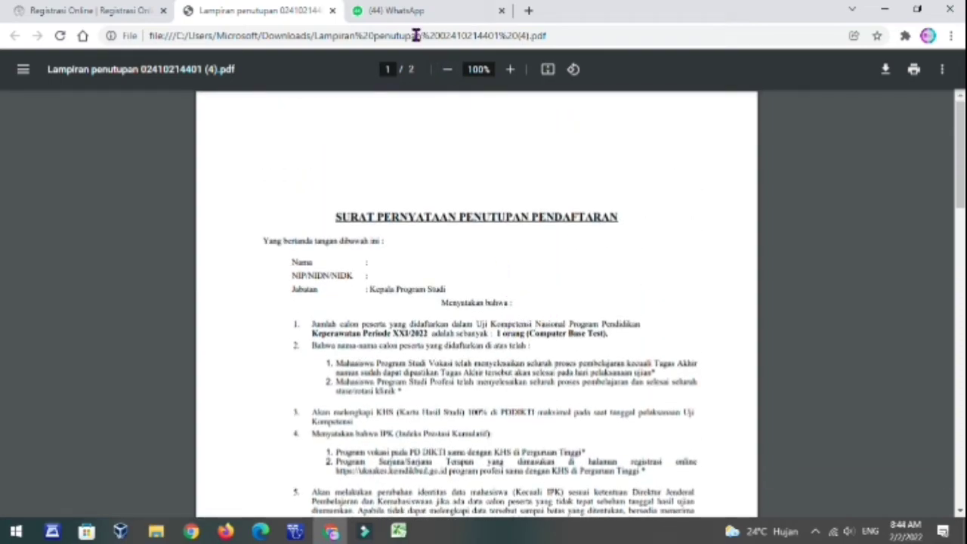
Return to the registration page, inspect the Tutup Pendaftaran form's upload and declaration requirements, and close it without submitting.
{"action": "left_click", "coordinate": [115, 9]}
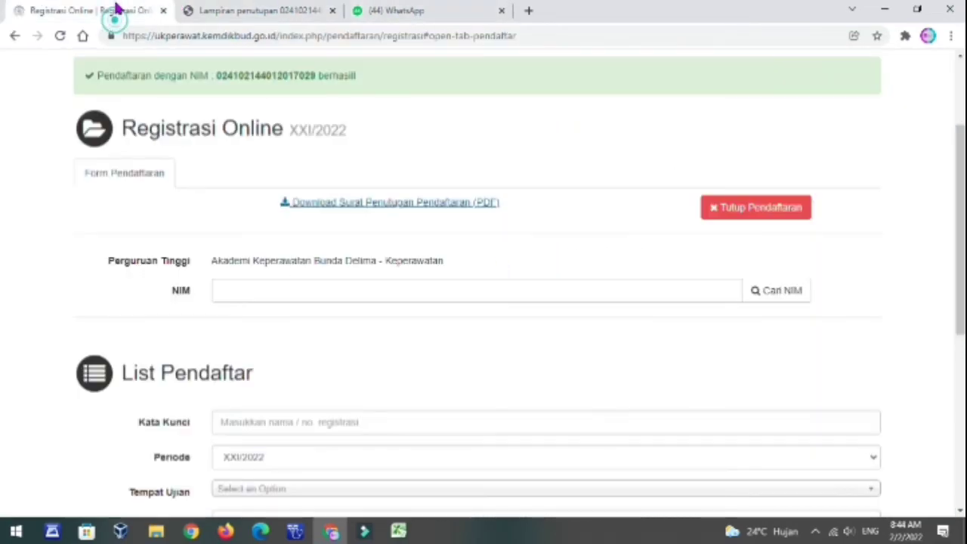
{"action": "left_click", "coordinate": [754, 214]}
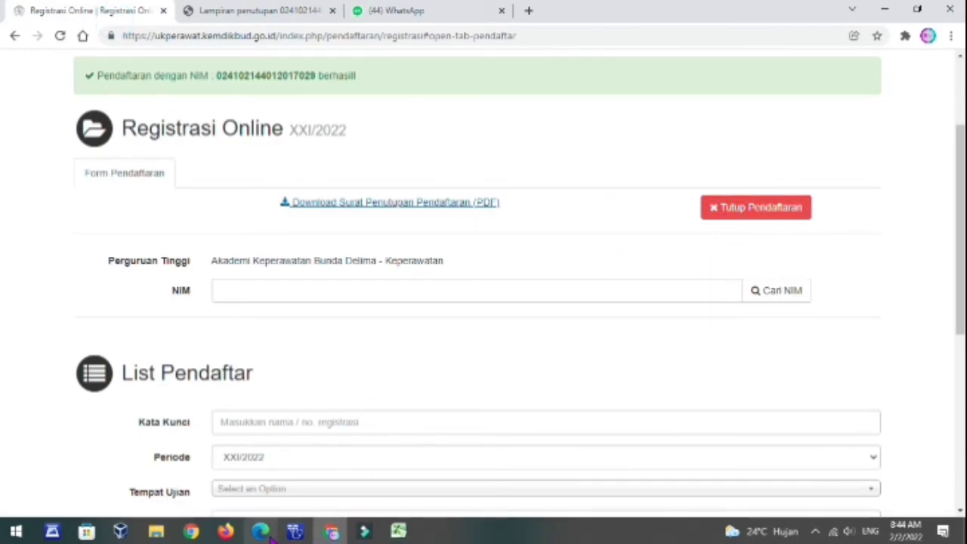
{"action": "scroll", "coordinate": [486, 267], "scroll_direction": "down", "scroll_amount": 4}
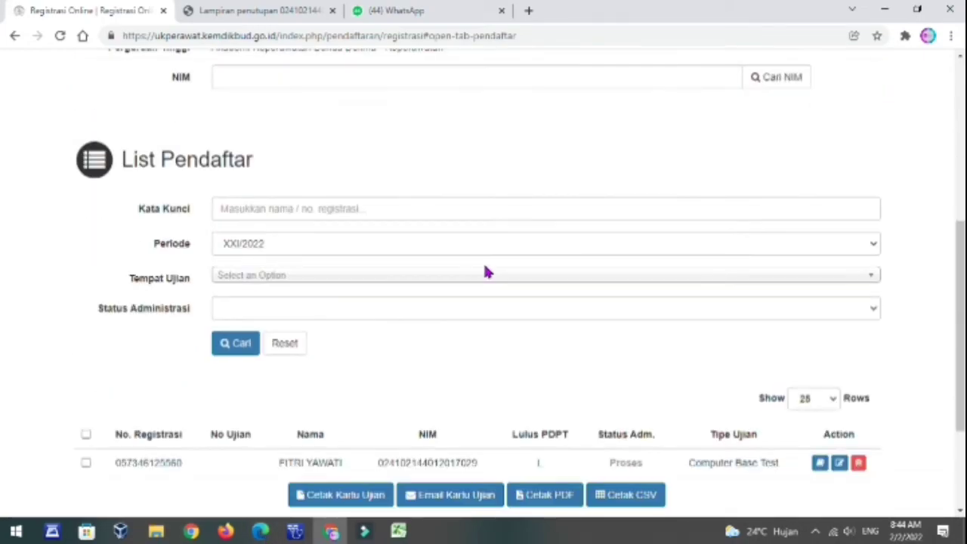
{"action": "scroll", "coordinate": [494, 272], "scroll_direction": "up", "scroll_amount": 5}
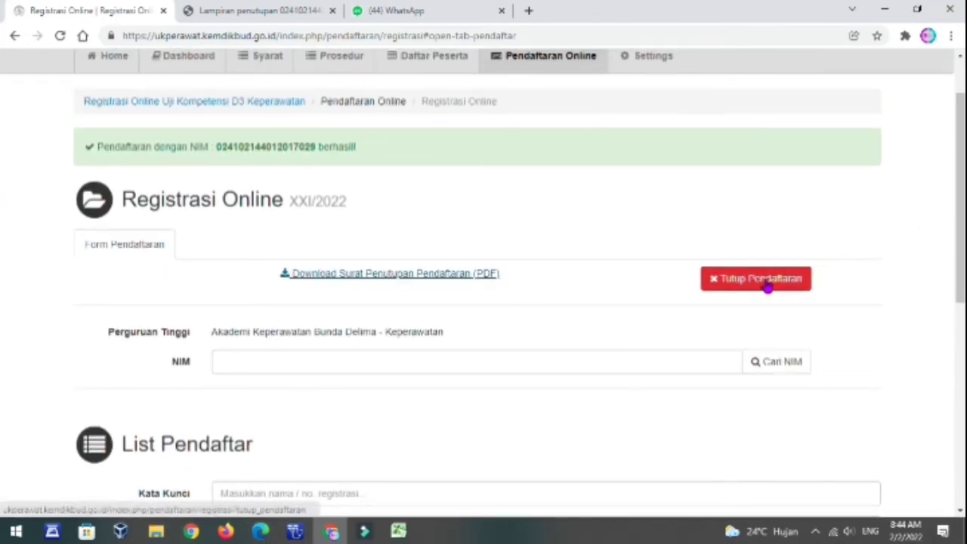
{"action": "left_click", "coordinate": [767, 281]}
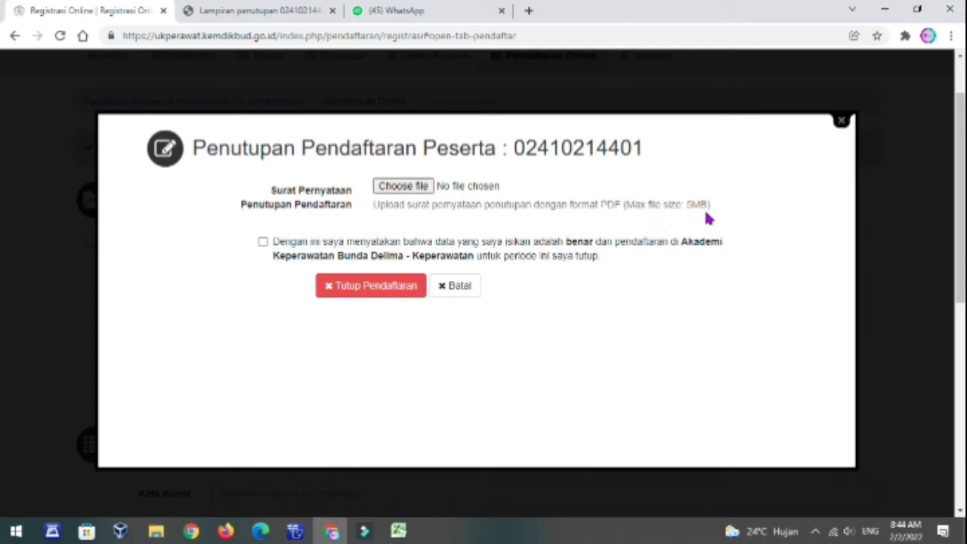
{"action": "left_click", "coordinate": [262, 241]}
{"action": "left_click", "coordinate": [375, 294]}
{"action": "left_click", "coordinate": [839, 121]}
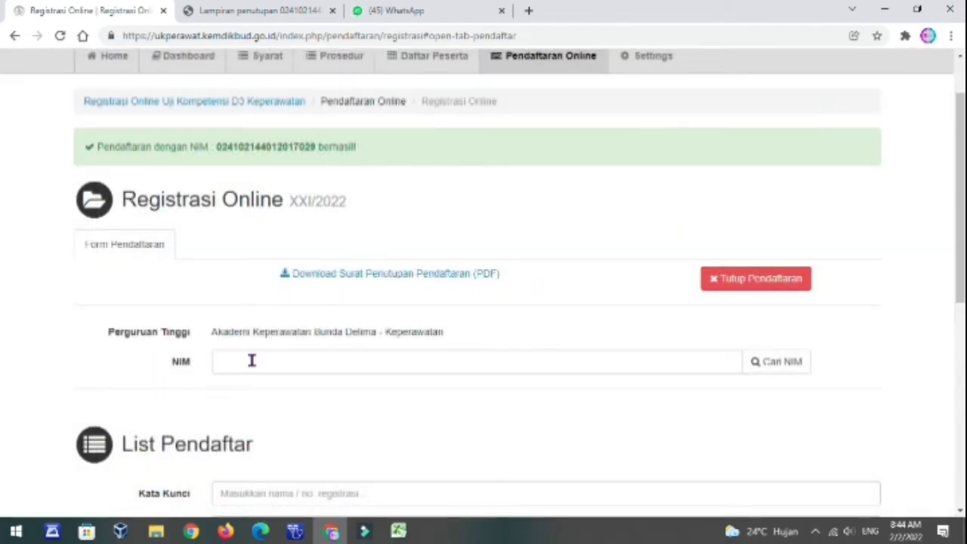
{"action": "scroll", "coordinate": [297, 350], "scroll_direction": "down", "scroll_amount": 1}
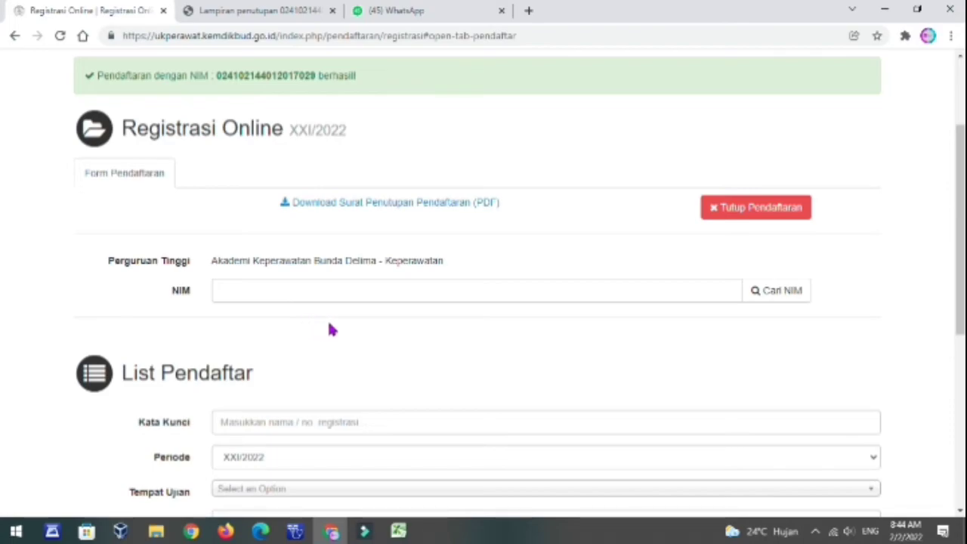
{"action": "scroll", "coordinate": [427, 328], "scroll_direction": "up", "scroll_amount": 1}
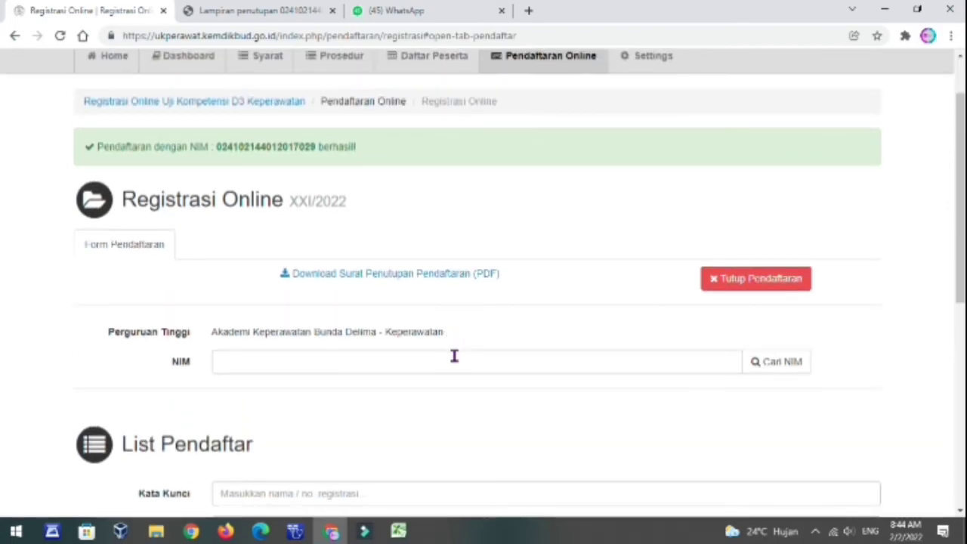
{"action": "scroll", "coordinate": [447, 351], "scroll_direction": "up", "scroll_amount": 1}
{"action": "scroll", "coordinate": [449, 352], "scroll_direction": "down", "scroll_amount": 2}
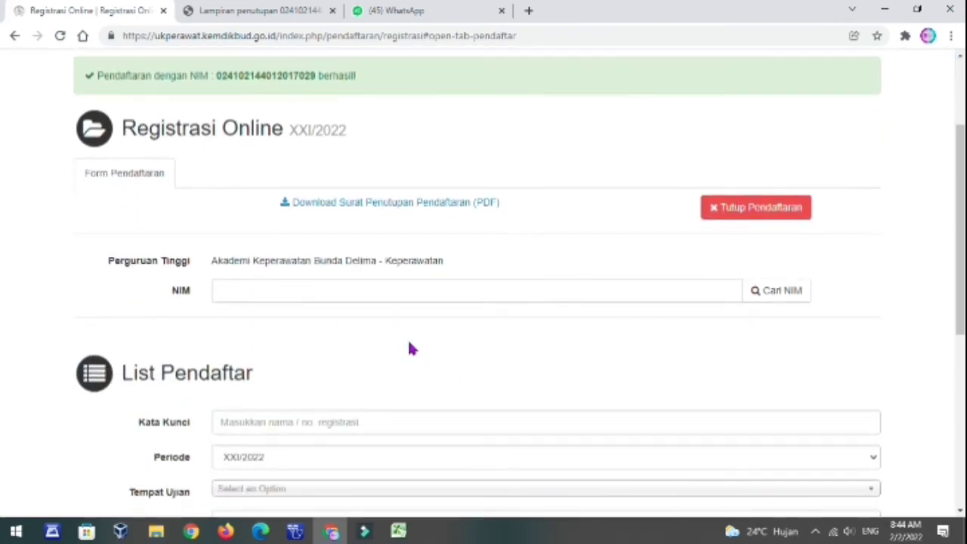